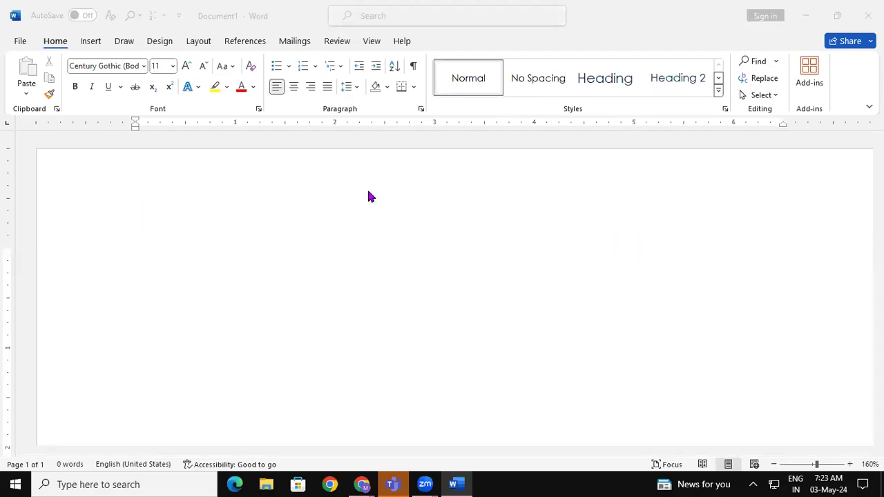
Step: Set the zoom to 100% and generate sample paragraphs with =rand(45)
left_click(164, 45)
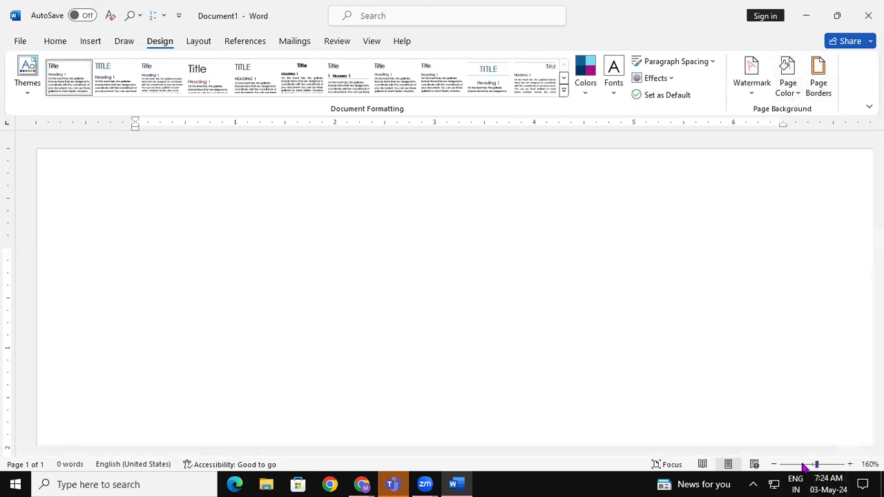
left_click_drag(816, 464, 813, 464)
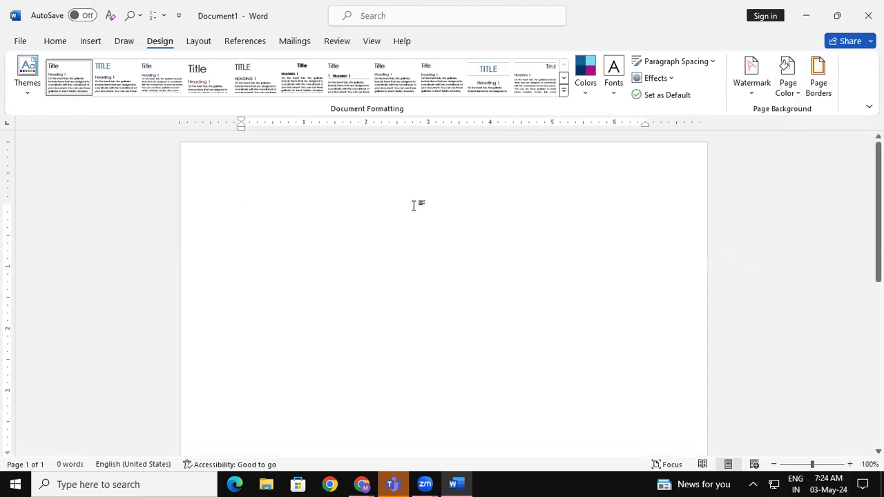
type("=rand")
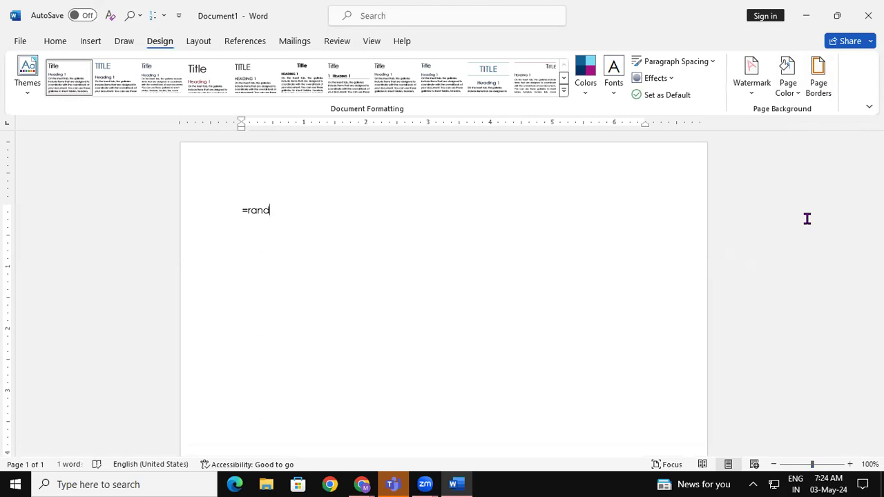
type("(45")
key("Return")
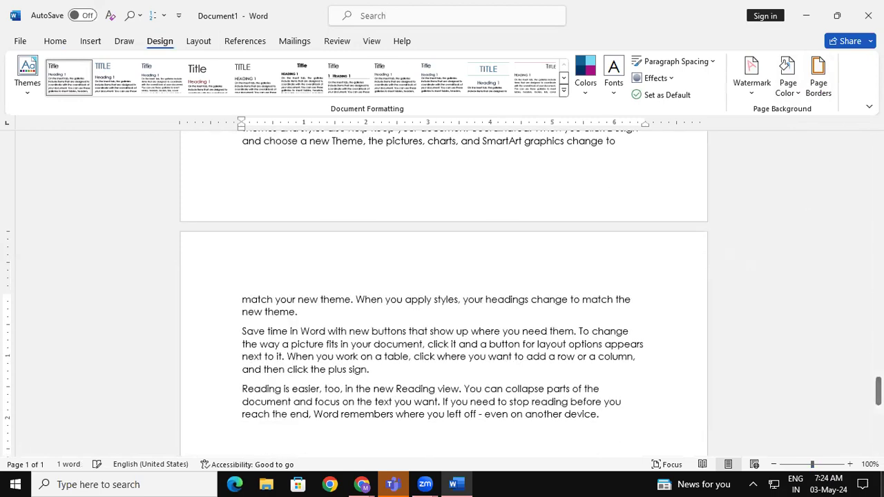
Step: Apply a two-colour horizontal page gradient, with red as Color 1 and green as Color 2
left_click(794, 98)
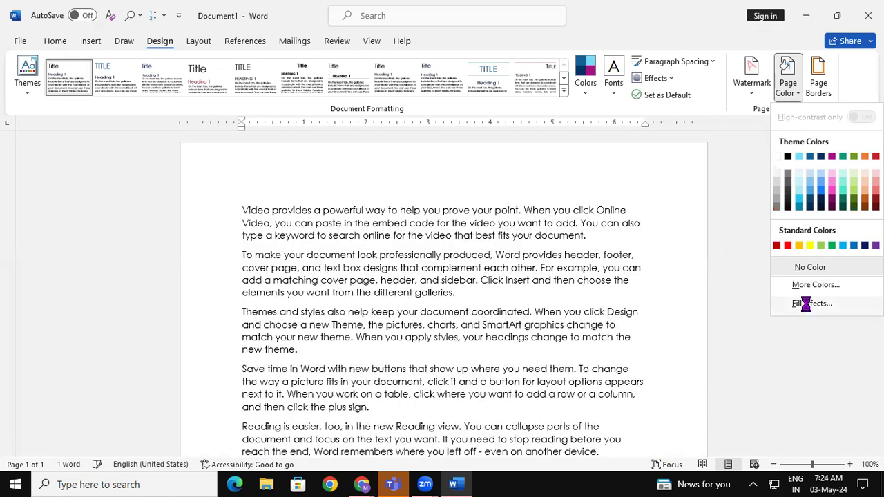
left_click(808, 303)
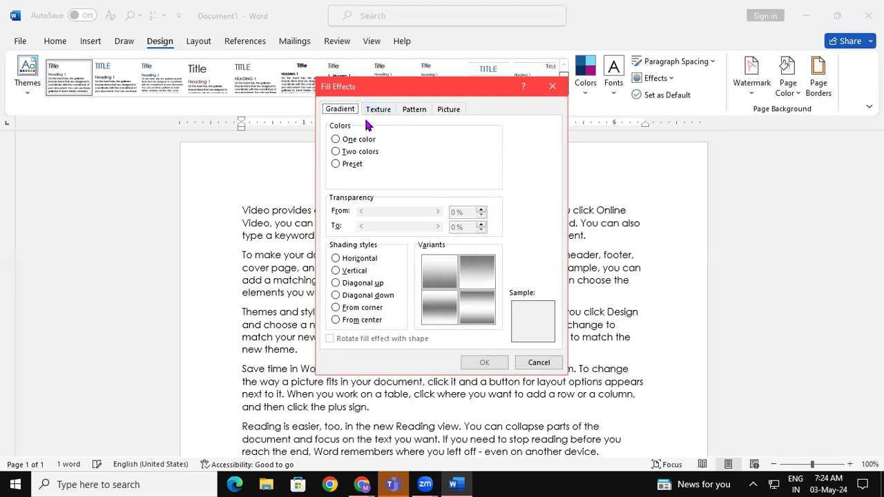
left_click(335, 151)
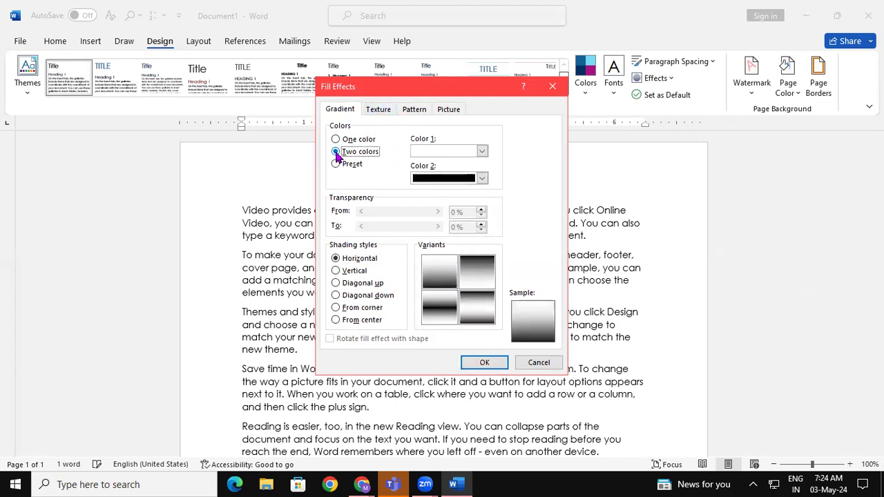
left_click(482, 178)
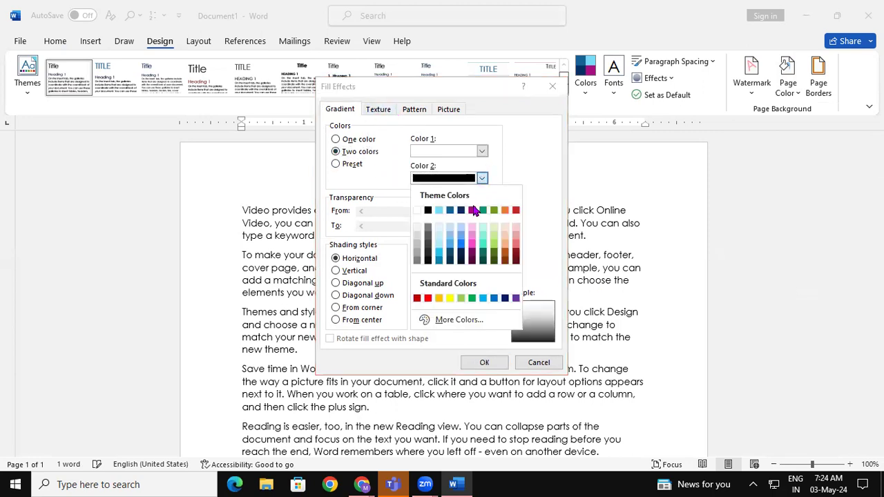
left_click(472, 298)
left_click(482, 151)
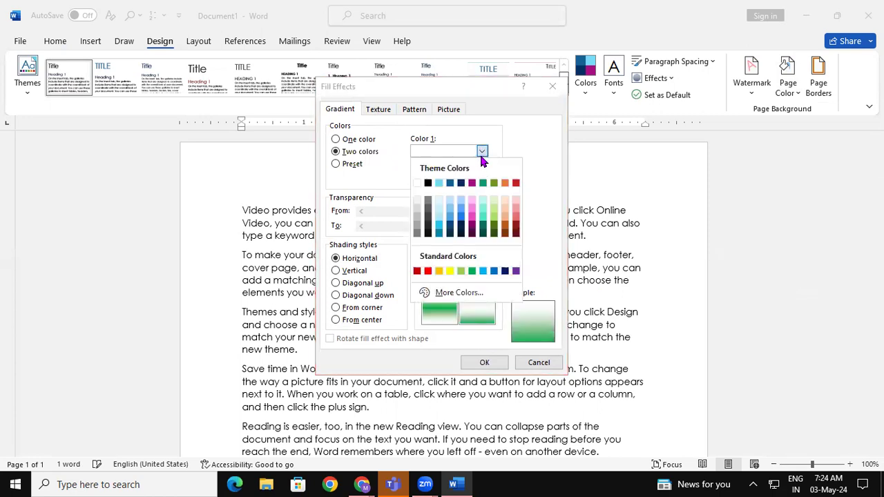
left_click(516, 183)
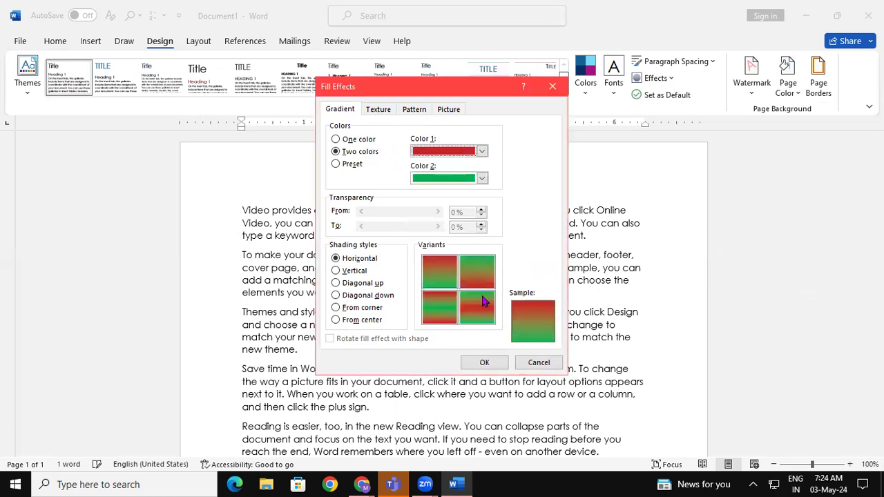
left_click(483, 362)
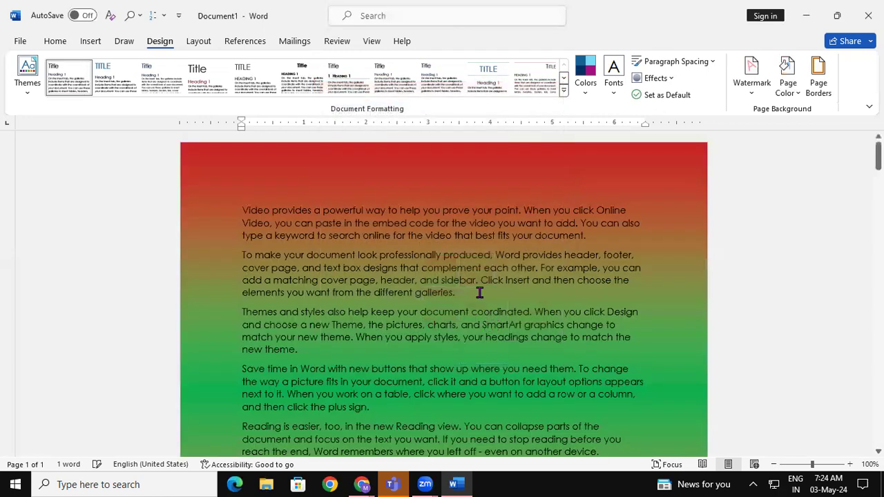
Step: Change the page gradient's shading style from Horizontal to Diagonal down
left_click(792, 97)
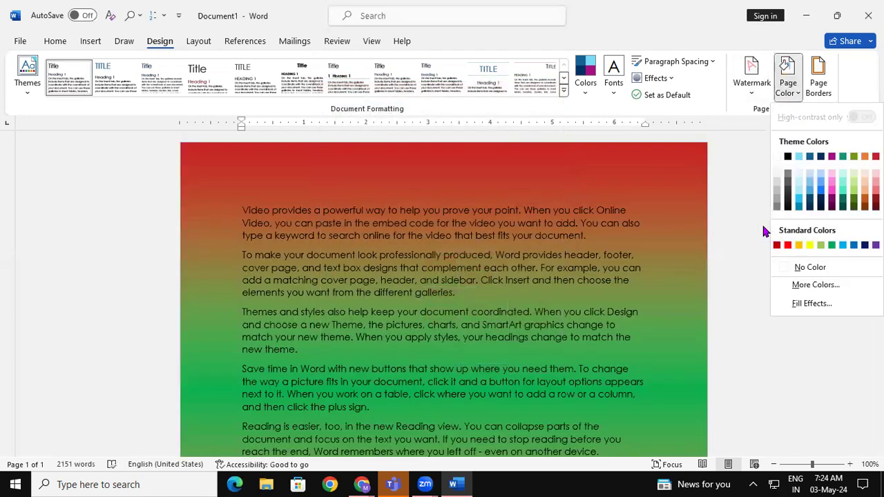
left_click(825, 307)
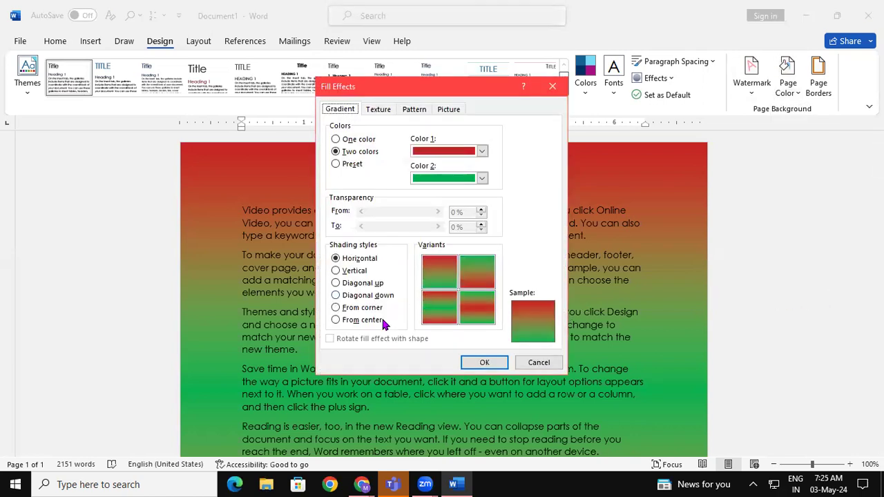
left_click(349, 296)
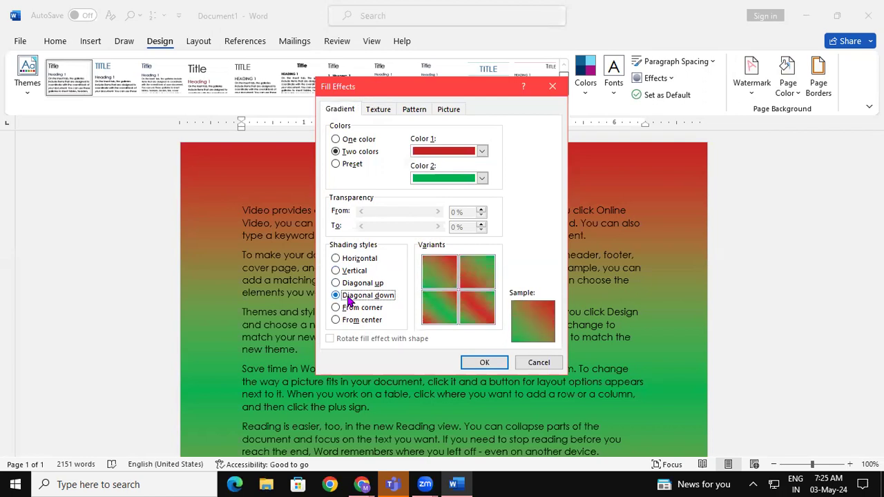
left_click(485, 362)
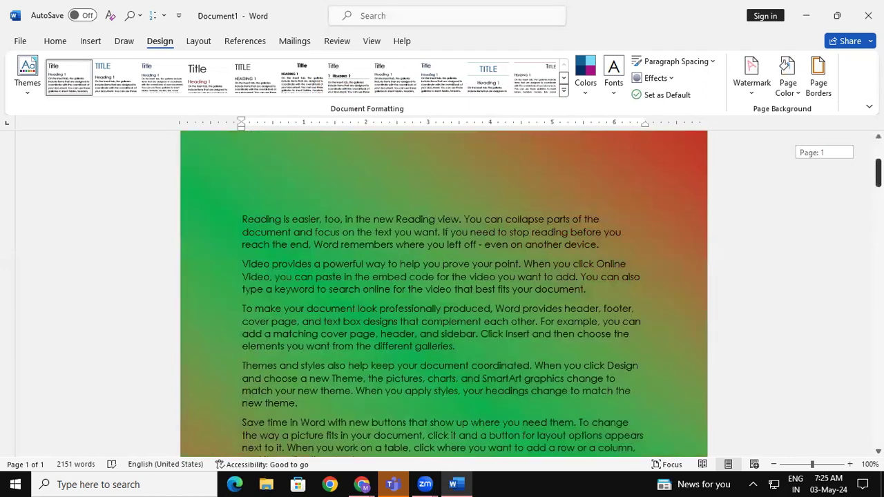
Step: Insert a blank page after the sample text, making the document six pages long
left_click_drag(878, 156, 878, 411)
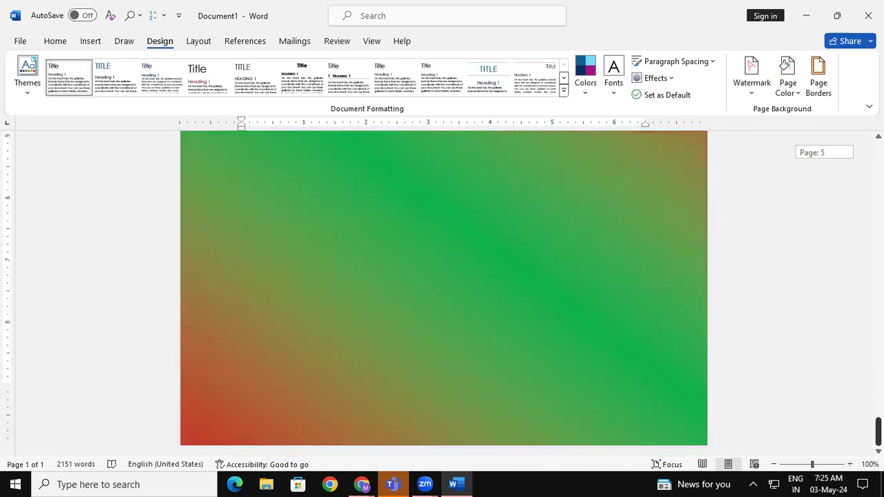
left_click_drag(878, 412, 878, 407)
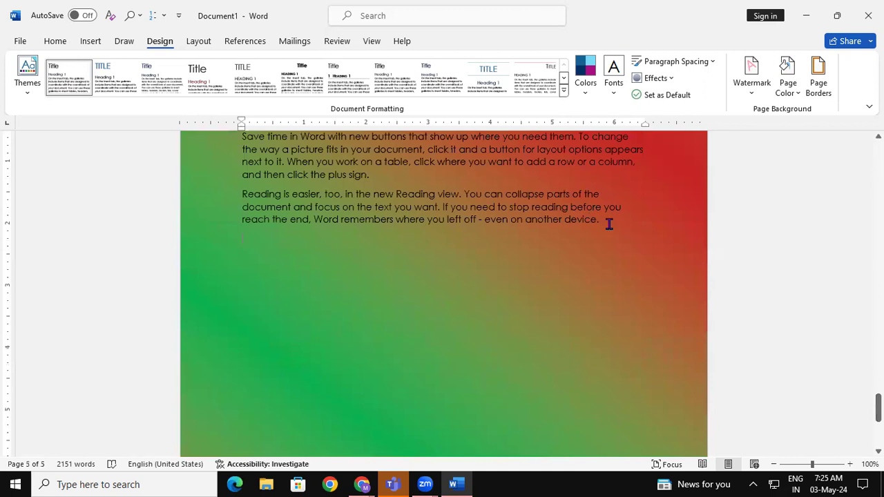
left_click(54, 43)
left_click(88, 41)
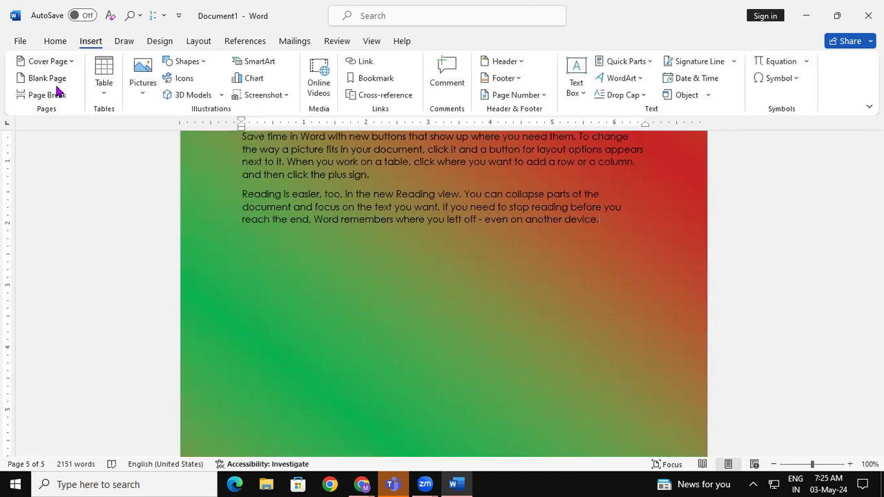
left_click(49, 80)
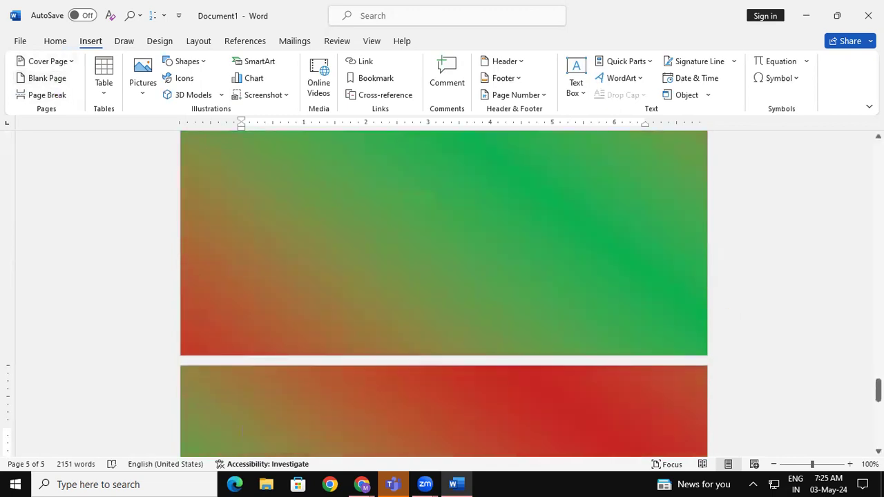
mouse_move(877, 390)
left_mouse_down()
mouse_move(877, 433)
mouse_move(877, 154)
left_mouse_up()
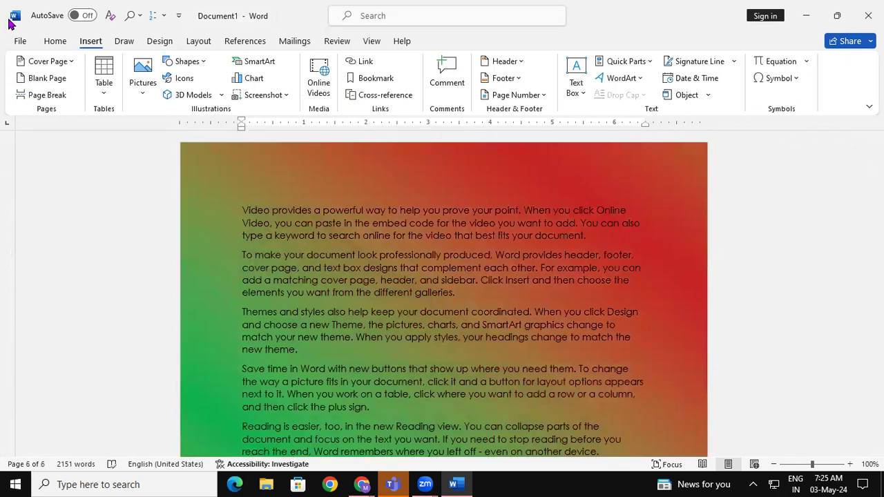
Step: Apply a 3-D page border to the whole document
left_click(159, 43)
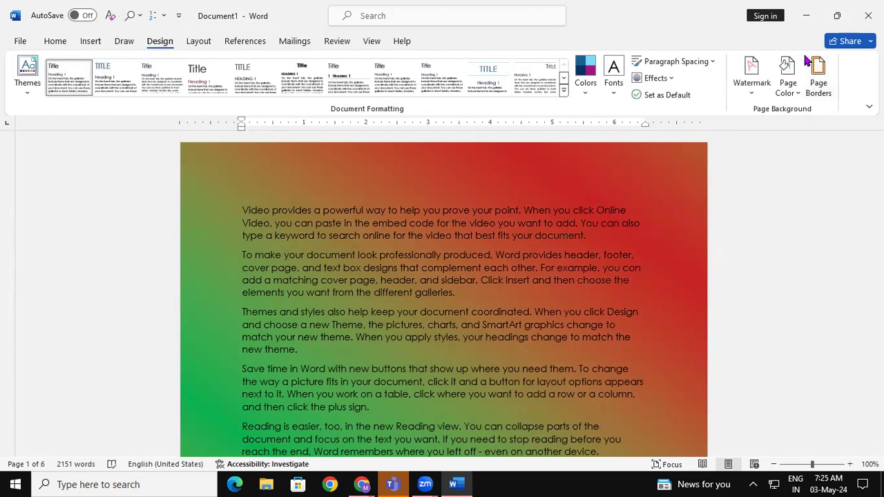
left_click(817, 73)
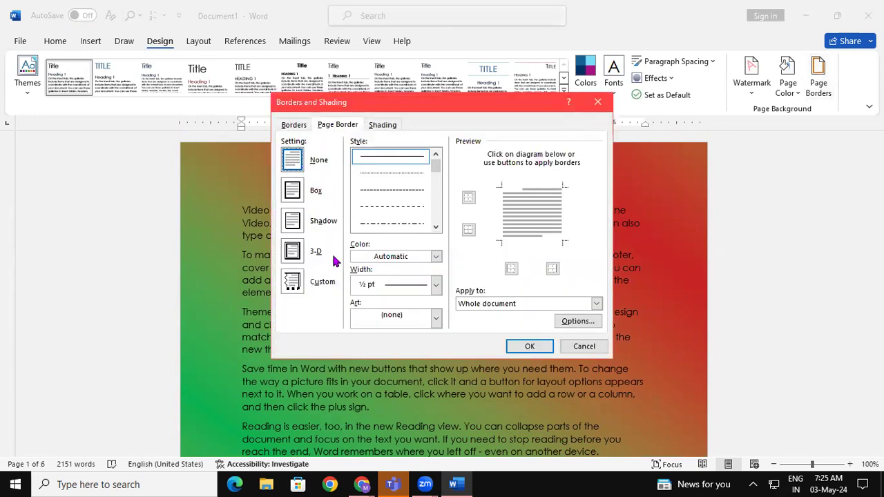
left_click(290, 252)
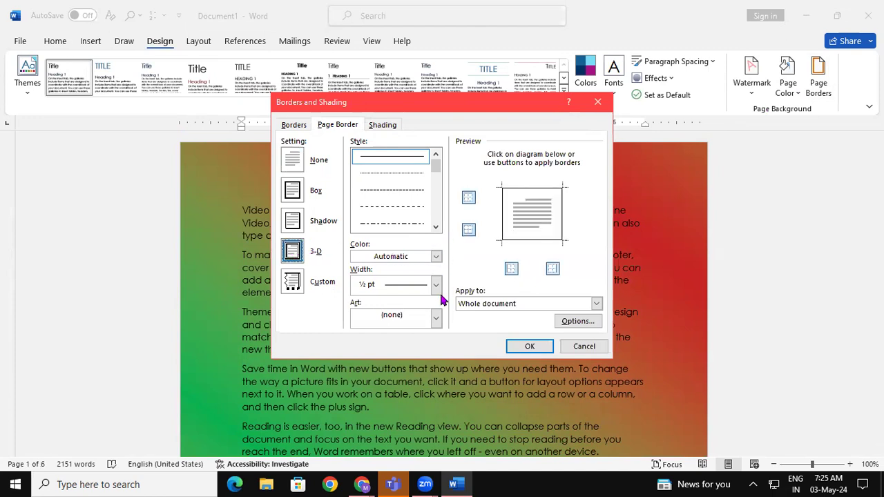
left_click(528, 346)
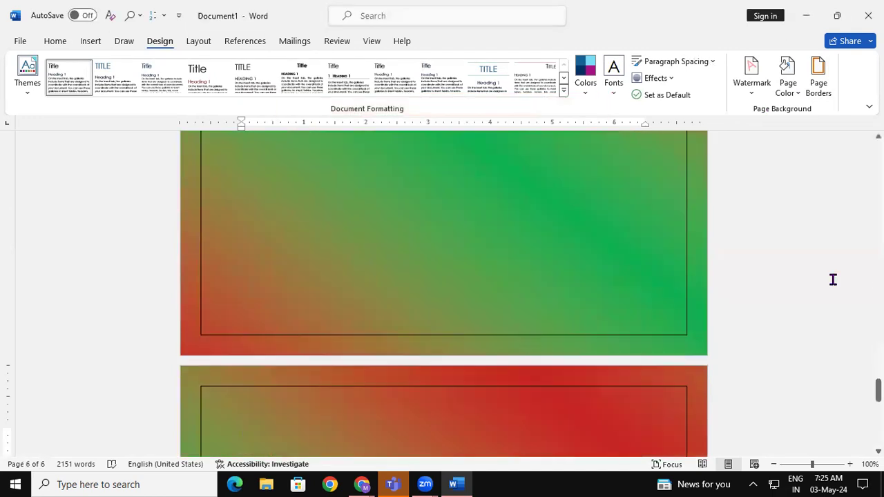
scroll(441, 293, "up", 20)
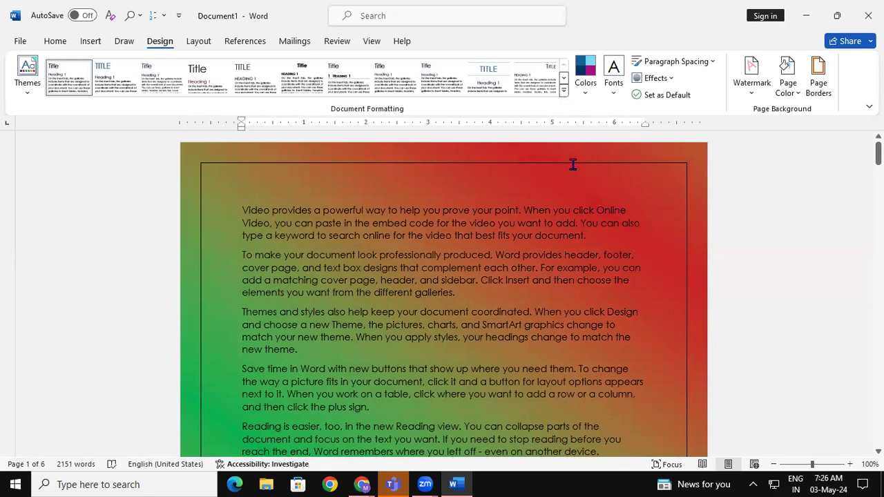
Step: Increase the page border width to 4½ pt
left_click(817, 97)
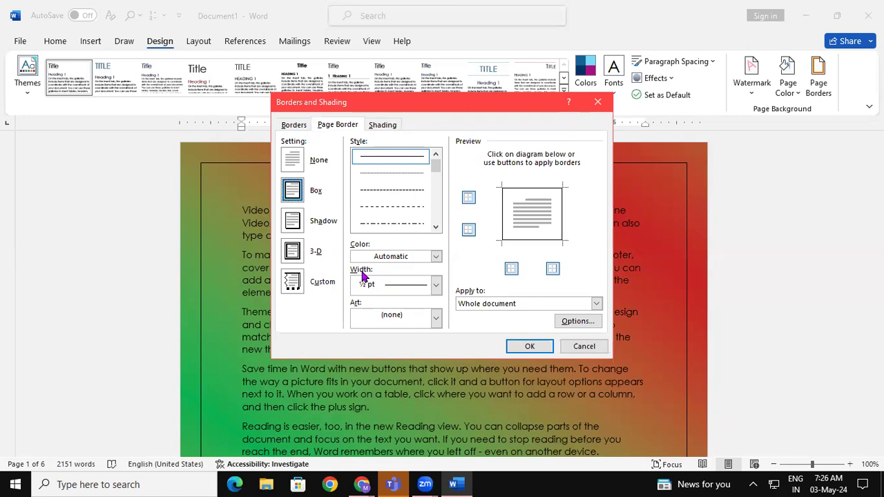
left_click(435, 285)
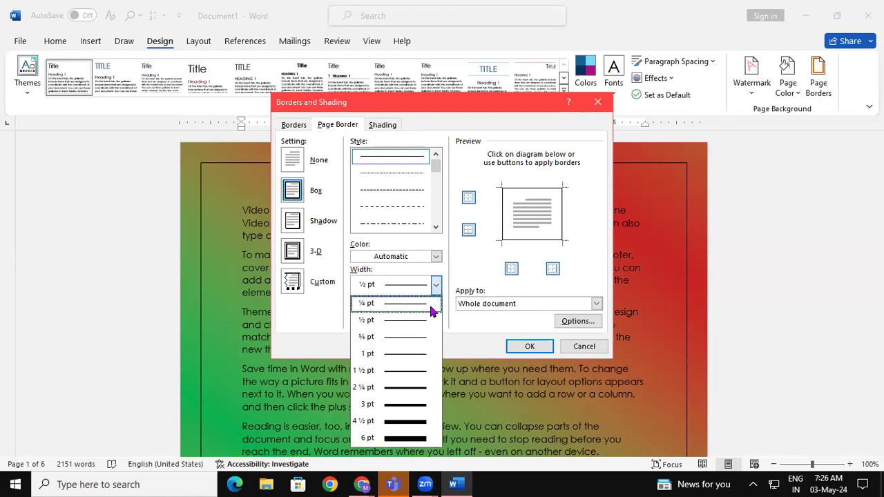
left_click(416, 422)
left_click(529, 346)
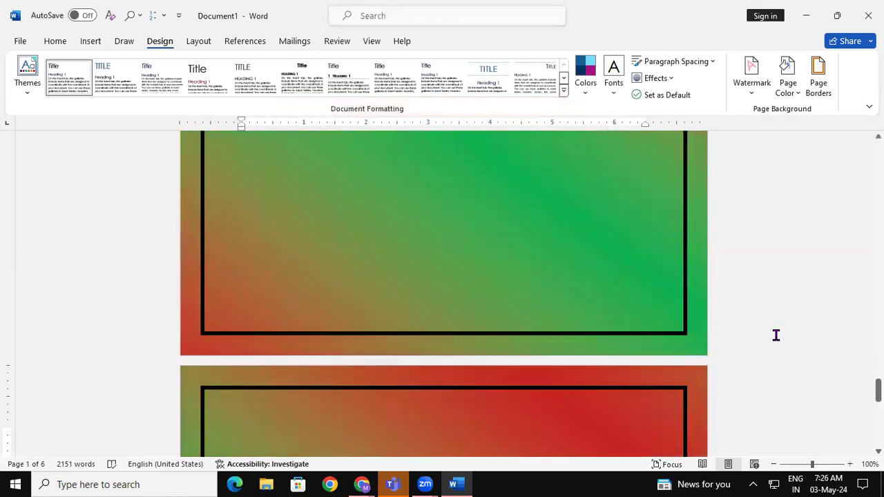
left_click_drag(877, 390, 877, 154)
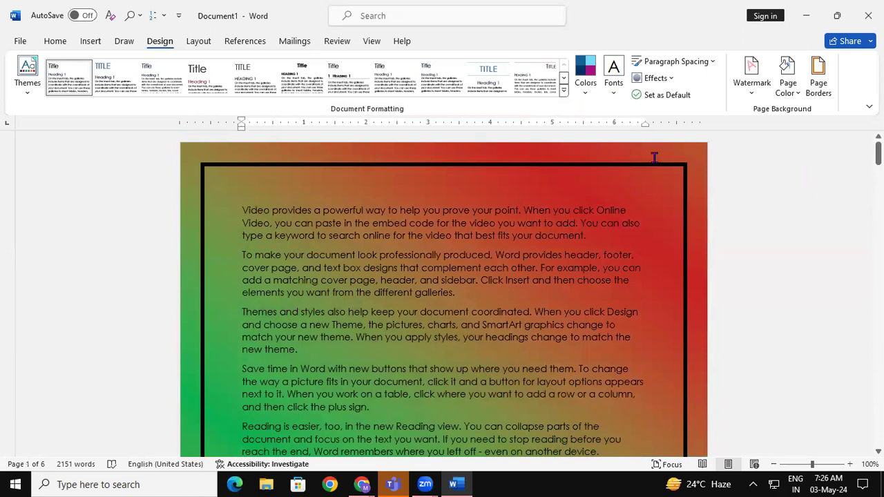
left_click(795, 100)
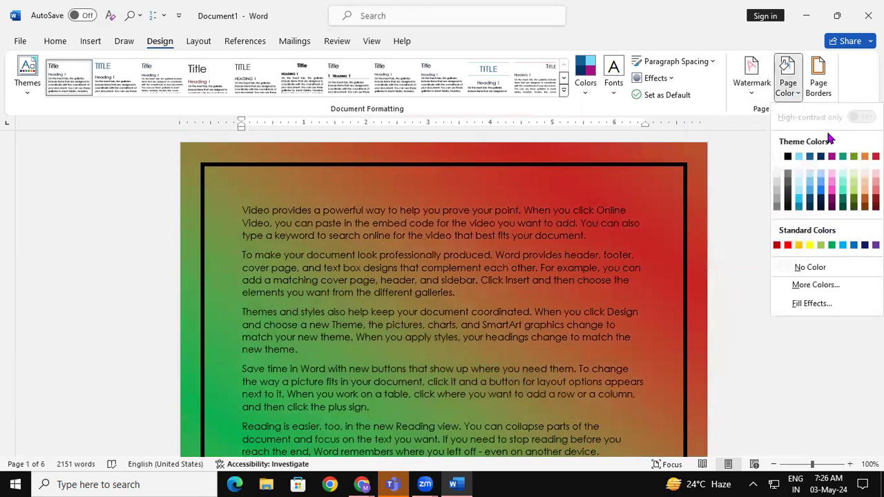
Step: Change the page border colour to red
left_click(825, 95)
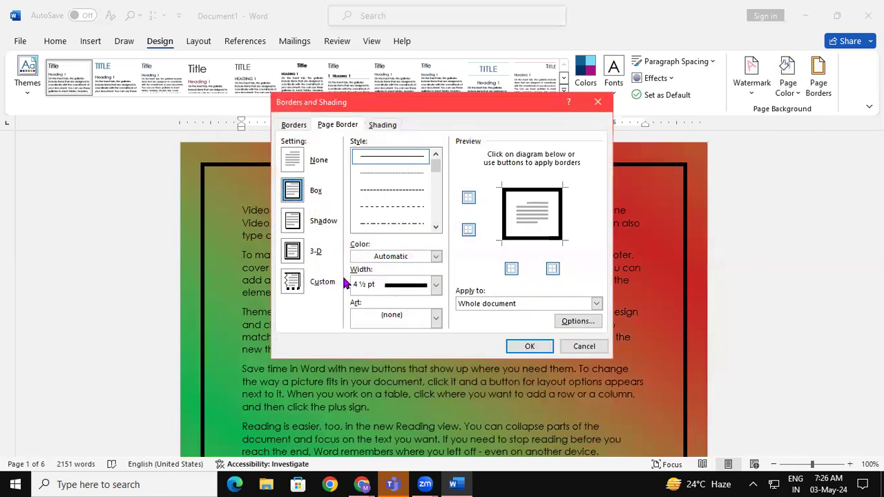
left_click(435, 257)
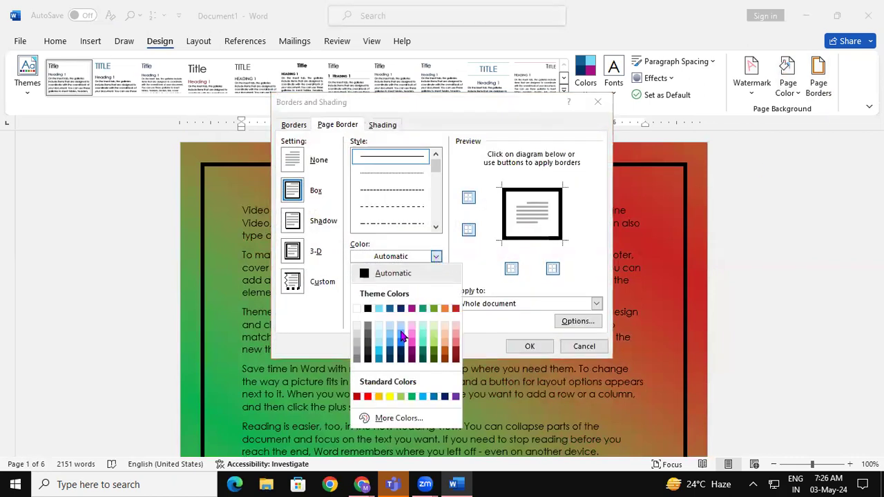
left_click(367, 396)
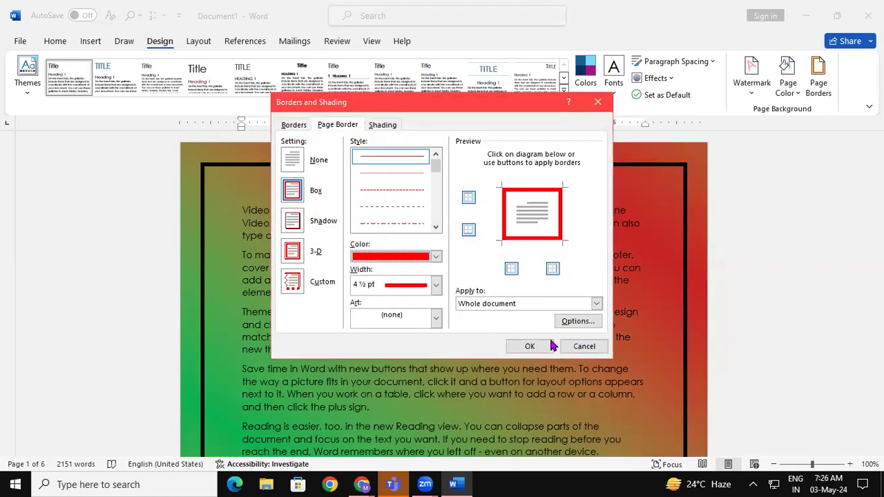
left_click(525, 346)
left_click_drag(878, 391, 877, 152)
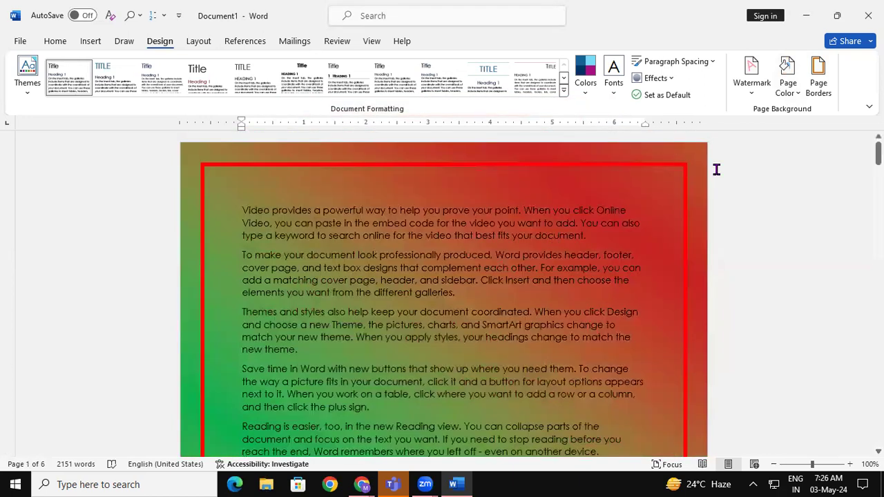
Step: Undo the red border colour and reopen the Page Borders settings
key("ctrl+z")
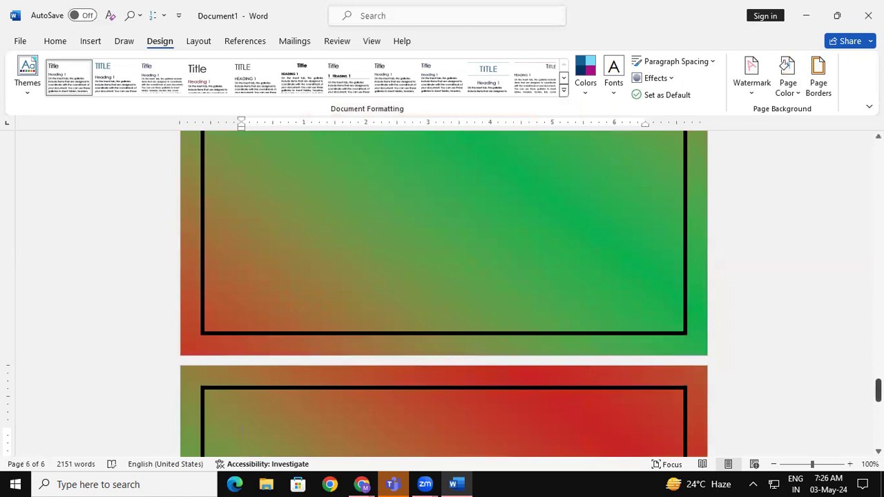
left_click_drag(877, 389, 877, 171)
left_click(818, 78)
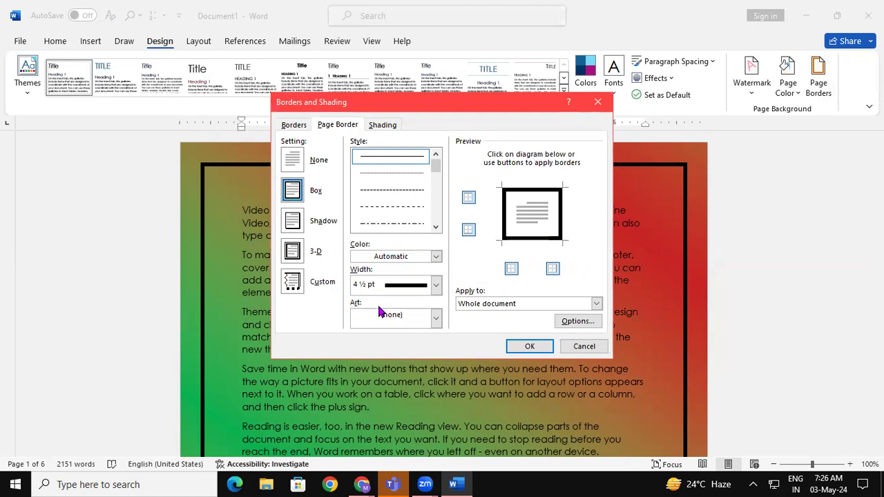
Step: Replace the black page border with the red rose art border from the Art list
left_click(435, 319)
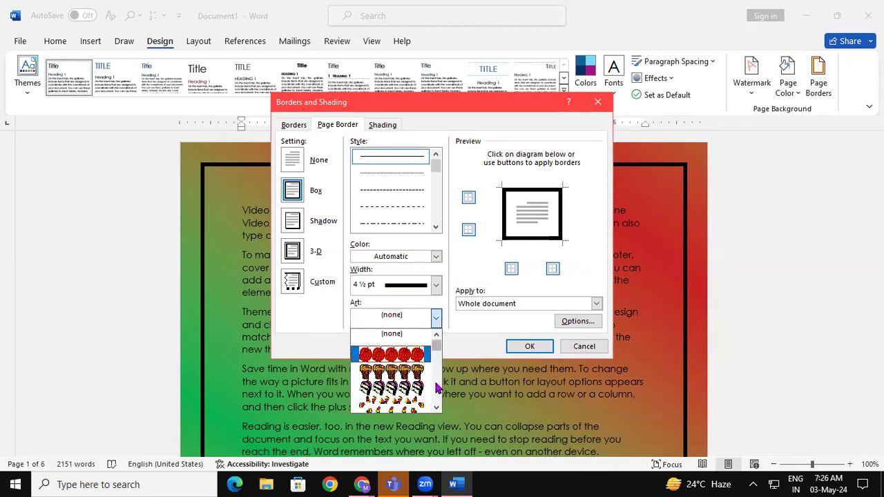
left_click(436, 409)
left_click(436, 409)
left_click(436, 408)
left_click(437, 407)
left_click(436, 407)
left_click(436, 407)
left_click(436, 406)
left_click(436, 406)
left_click(436, 406)
left_click(437, 406)
left_click(437, 406)
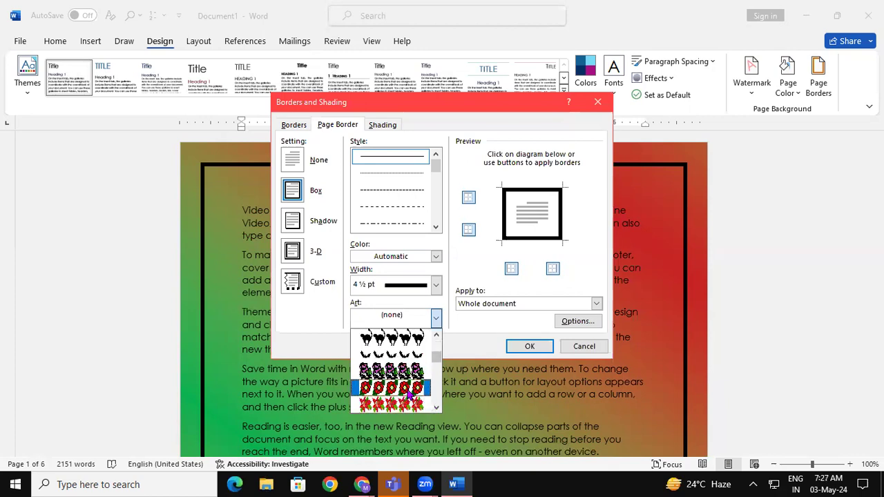
left_click(407, 395)
left_click(529, 346)
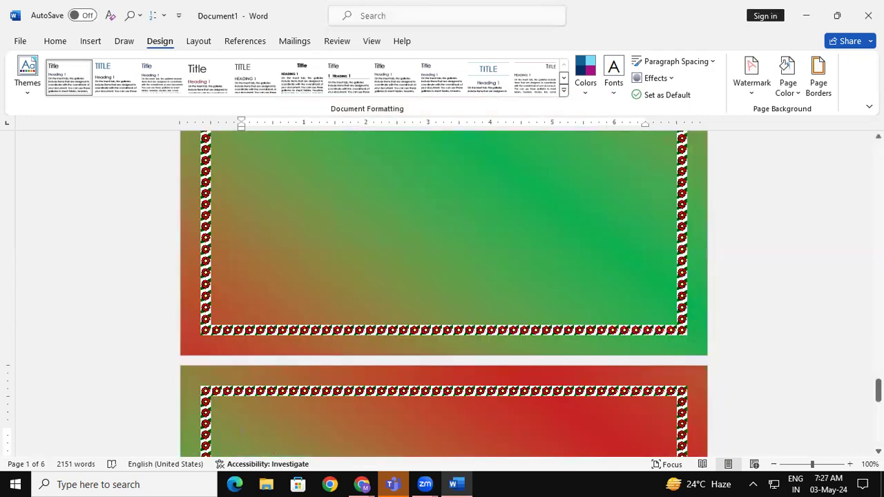
left_click_drag(878, 390, 877, 257)
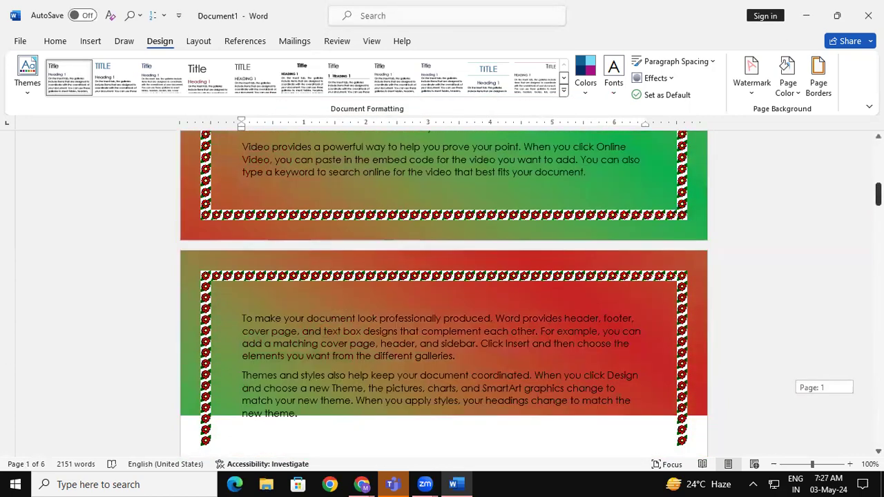
left_click_drag(877, 257, 877, 153)
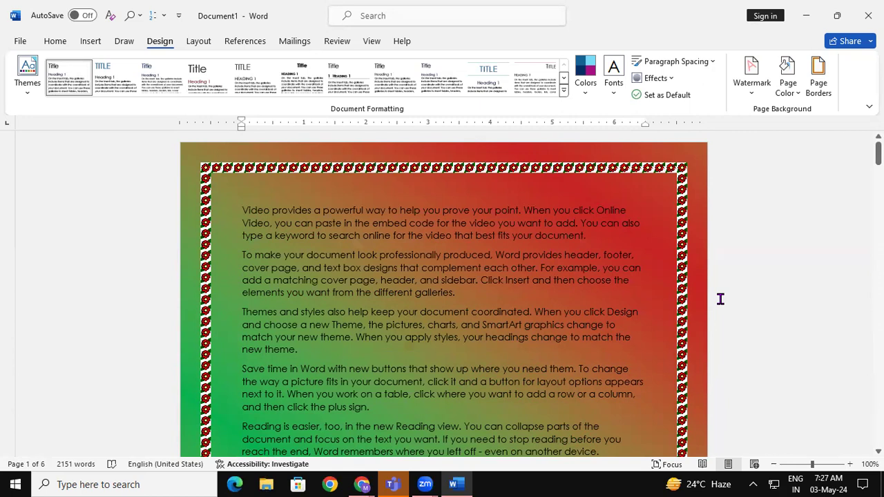
Step: Raise the rose art border width from 12 pt to 22 pt
left_click(820, 81)
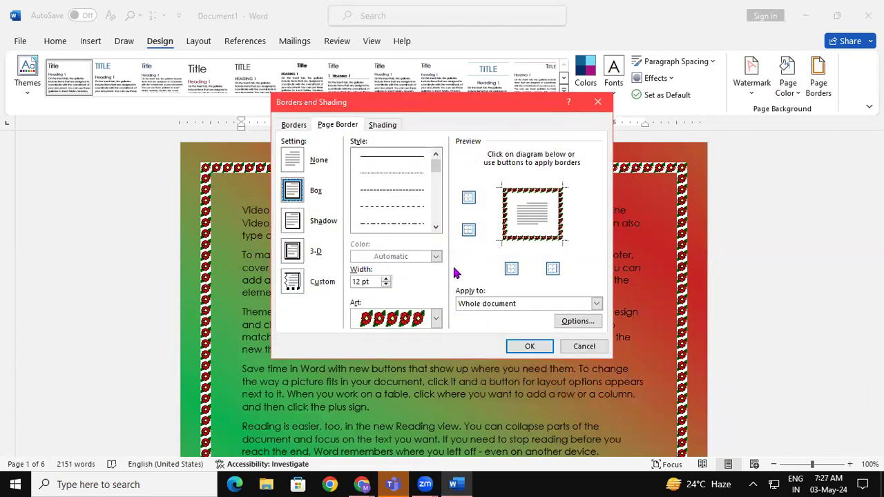
double_click(387, 279)
double_click(387, 279)
double_click(387, 280)
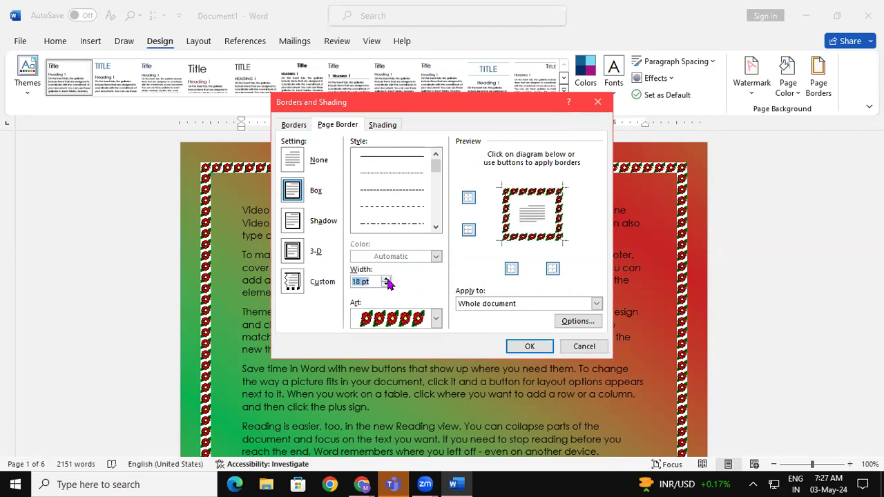
double_click(388, 280)
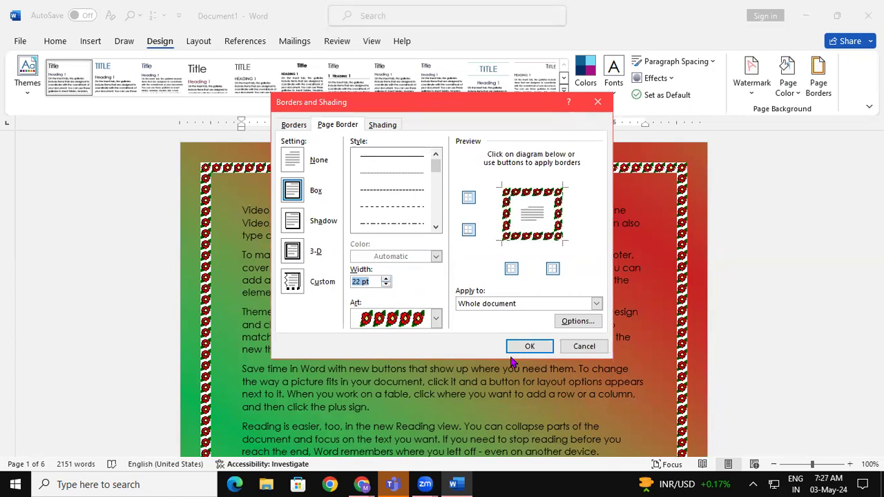
left_click(528, 347)
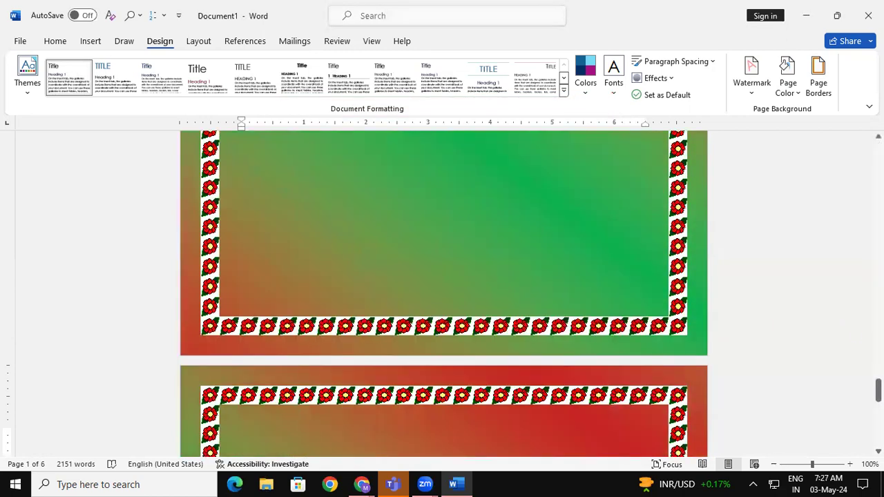
left_click_drag(878, 388, 877, 149)
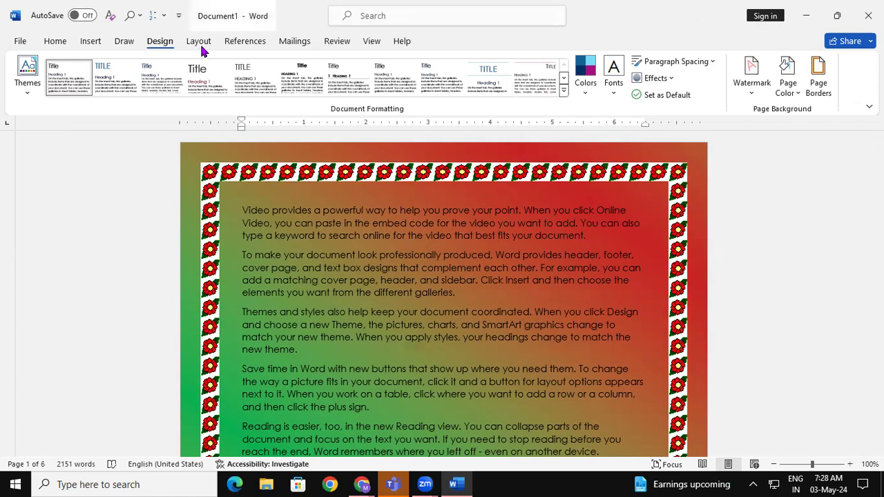
left_click(816, 94)
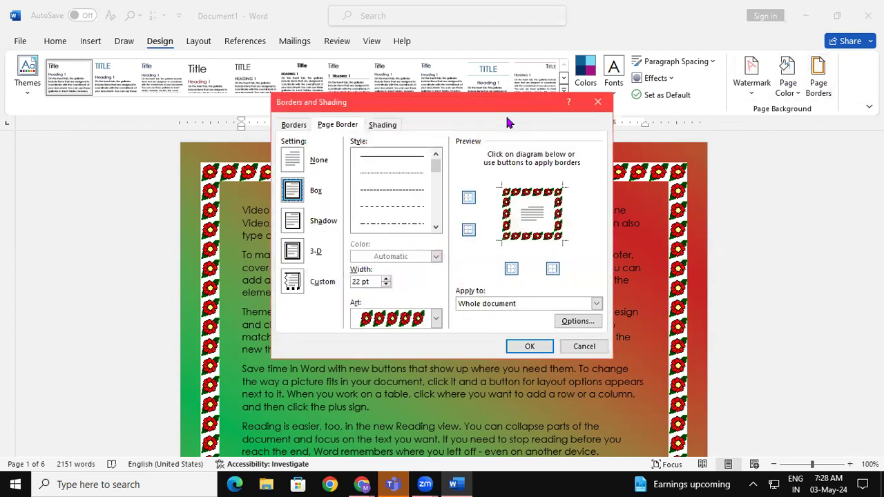
left_click(293, 160)
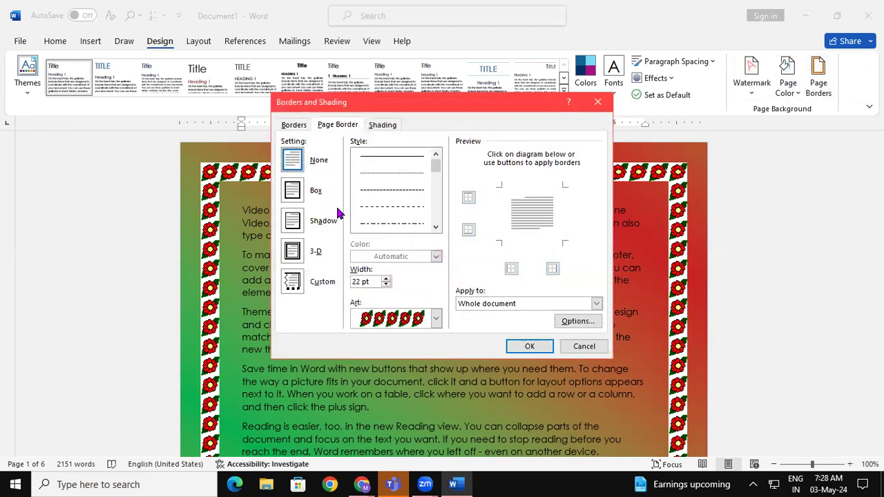
left_click(531, 351)
left_click(532, 352)
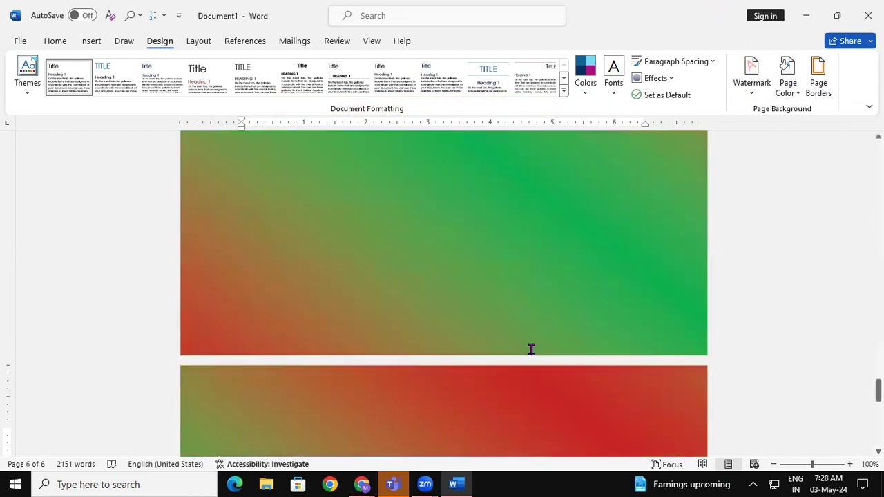
left_click_drag(878, 390, 877, 153)
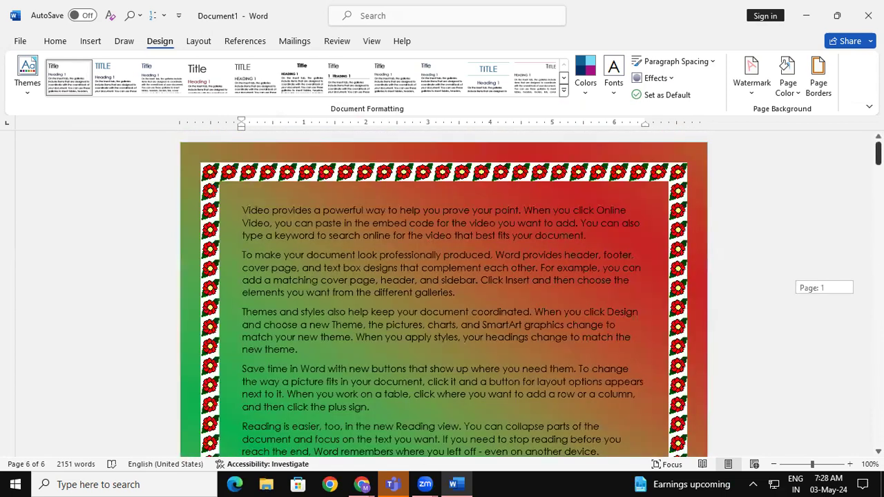
Step: Set the rose art border's Apply to option to 'This section - First page only'
left_click(821, 88)
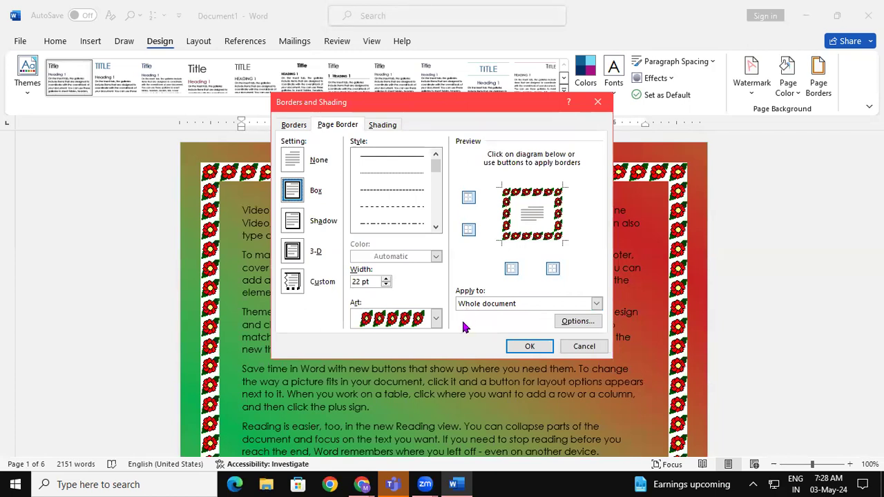
left_click(596, 303)
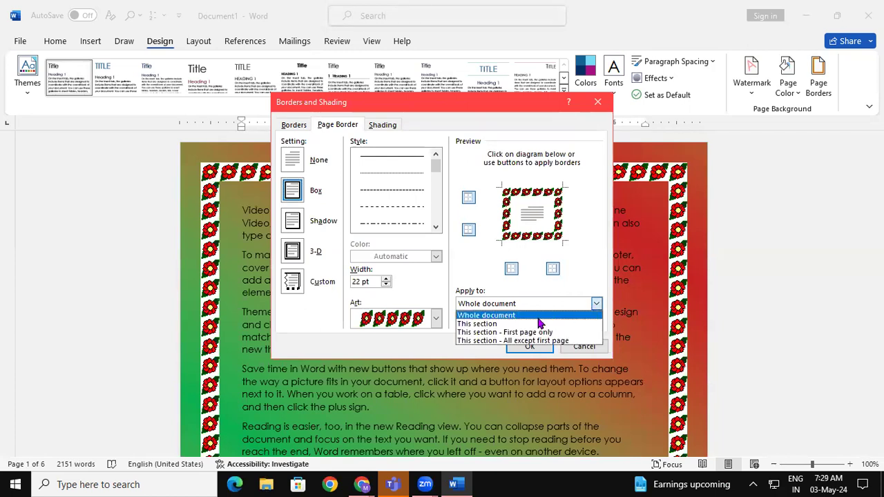
left_click(509, 336)
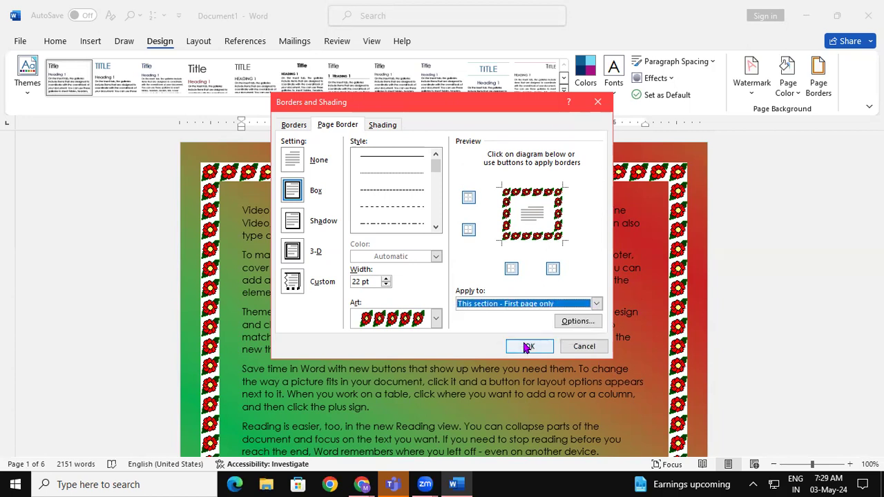
left_click(528, 346)
mouse_move(877, 390)
left_mouse_down()
mouse_move(877, 179)
mouse_move(877, 197)
left_mouse_up()
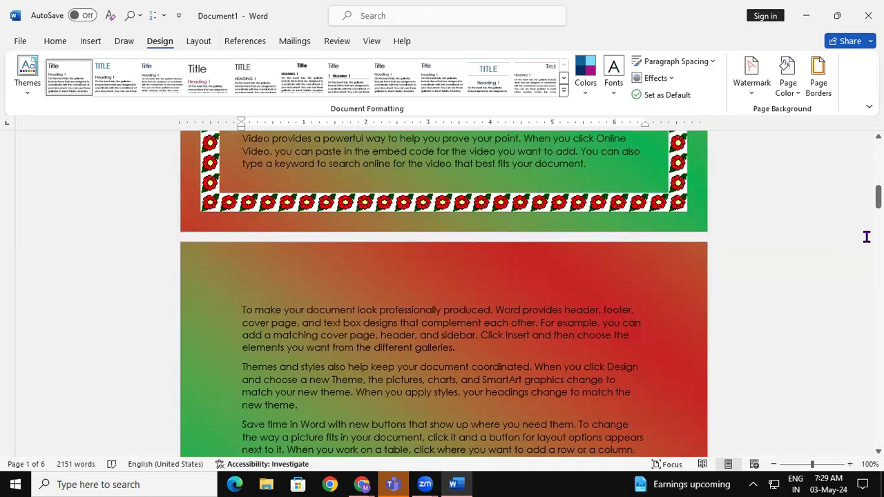
left_click_drag(877, 197, 877, 153)
Step: Remove the flower page border by setting Page Borders to None
left_click(818, 76)
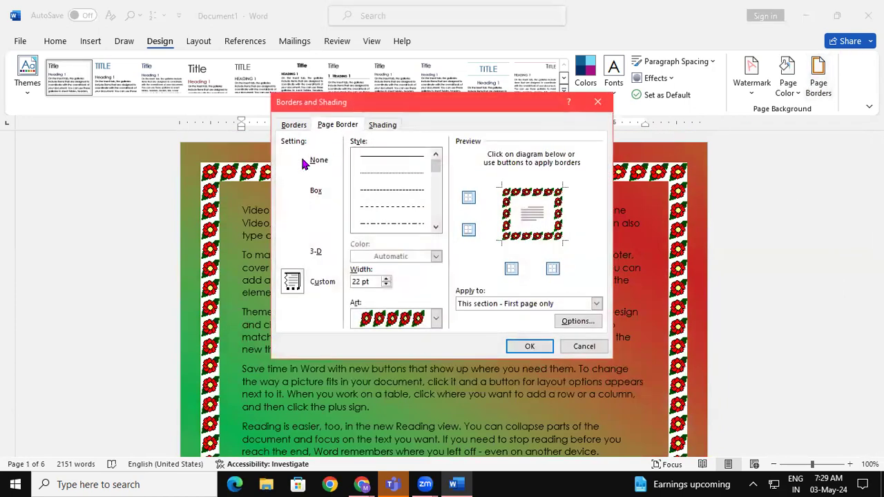
left_click(302, 163)
left_click(515, 347)
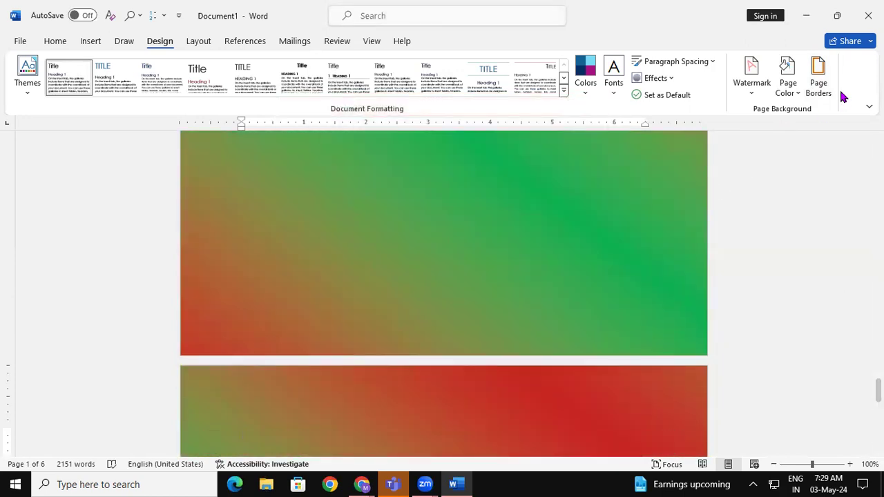
Step: Set Page Color to No Color to drop the green-red gradient background
left_click(789, 89)
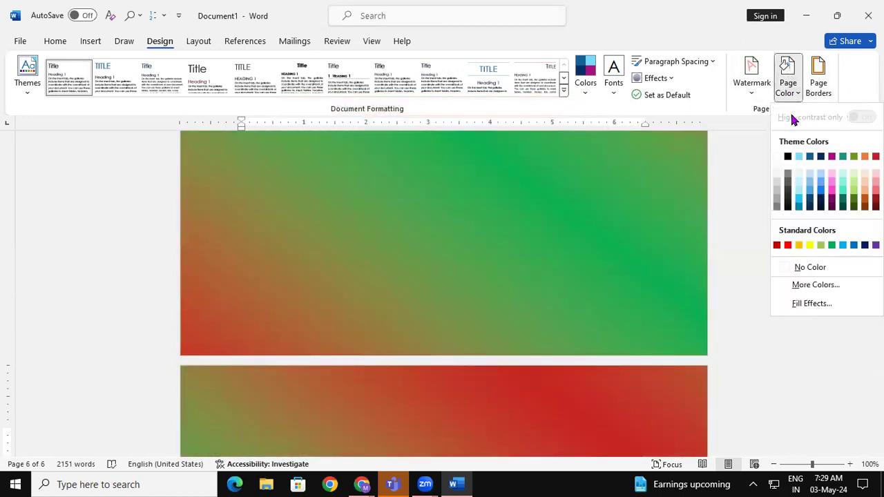
left_click(809, 267)
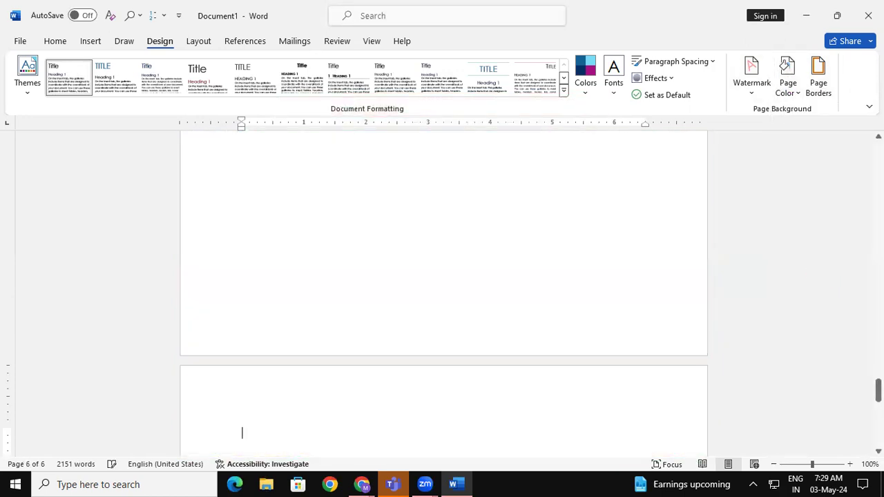
left_click_drag(878, 390, 877, 148)
left_click(691, 295)
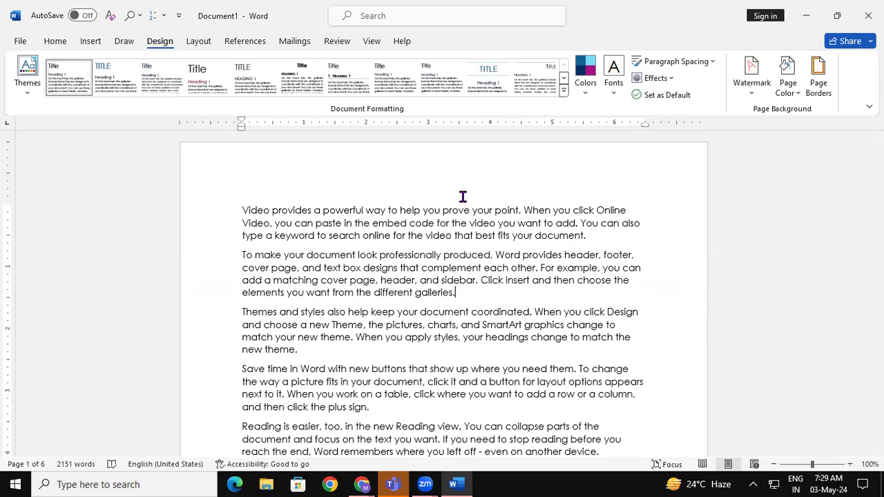
Step: Show the Layout settings and outline the right and left margin areas with red pen lines
left_click(195, 42)
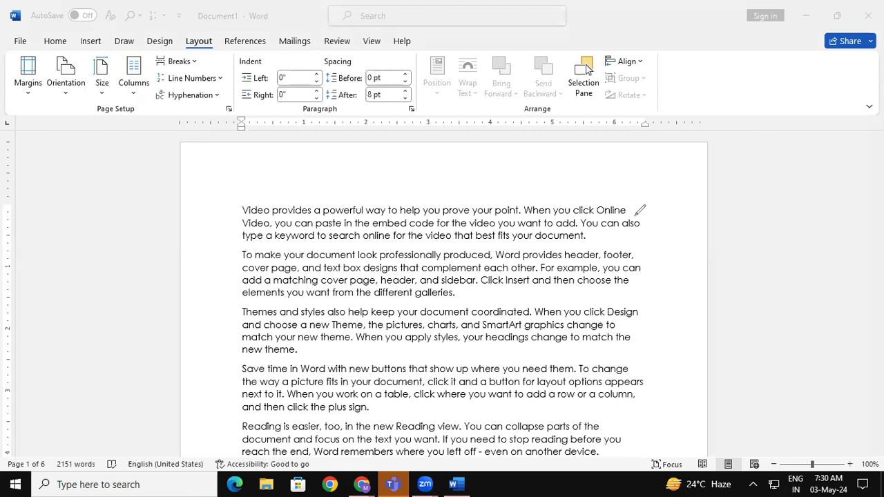
left_click_drag(651, 198, 653, 280)
left_click_drag(654, 334, 654, 341)
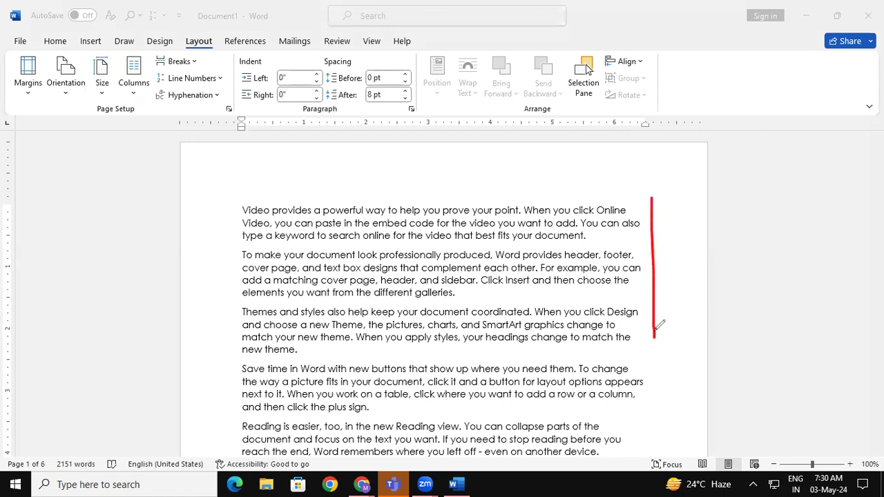
mouse_move(655, 199)
left_mouse_down()
mouse_move(646, 198)
mouse_move(799, 321)
mouse_move(656, 340)
left_mouse_up()
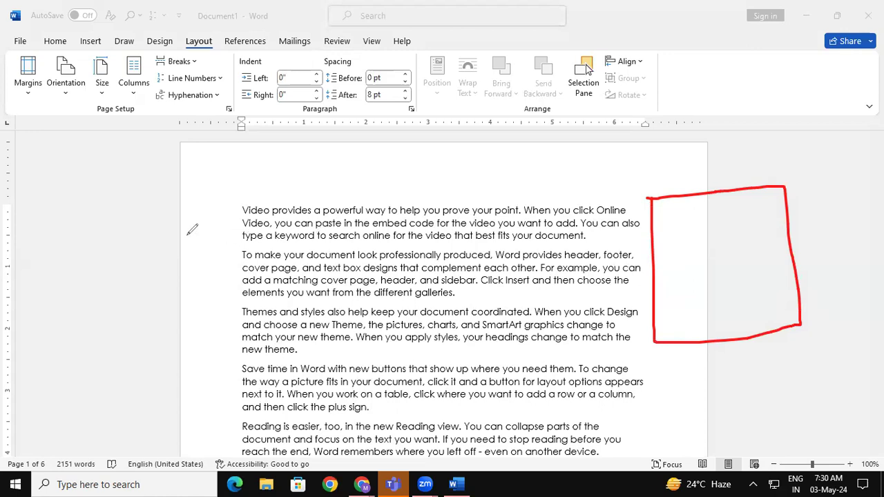
left_click_drag(183, 240, 232, 247)
left_click_drag(669, 198, 674, 344)
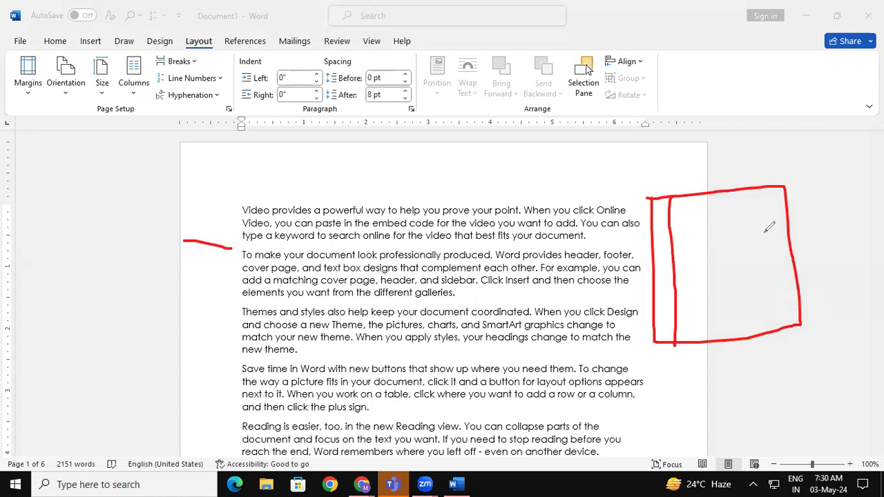
left_click_drag(767, 188, 778, 261)
left_click_drag(793, 314, 799, 321)
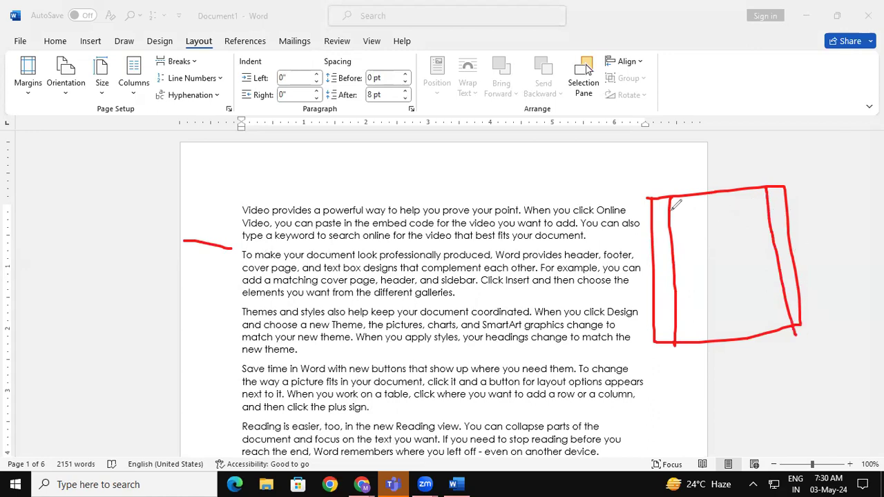
left_click_drag(648, 201, 789, 206)
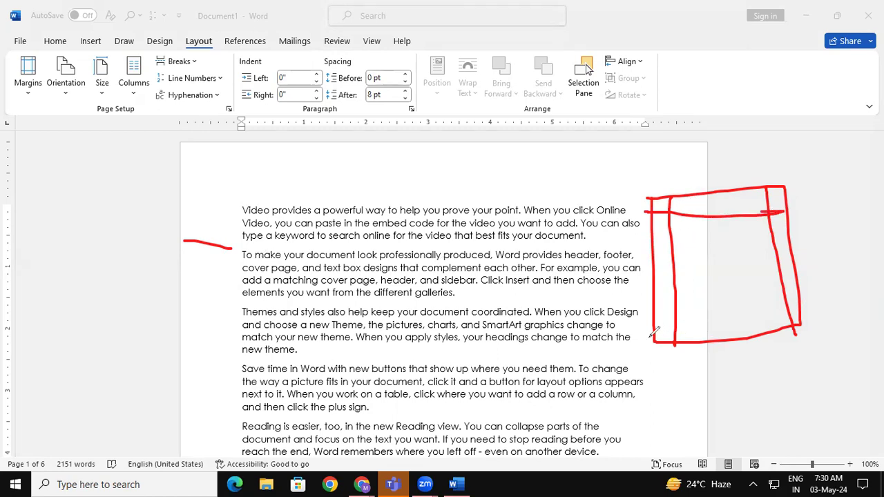
left_click_drag(650, 331, 806, 313)
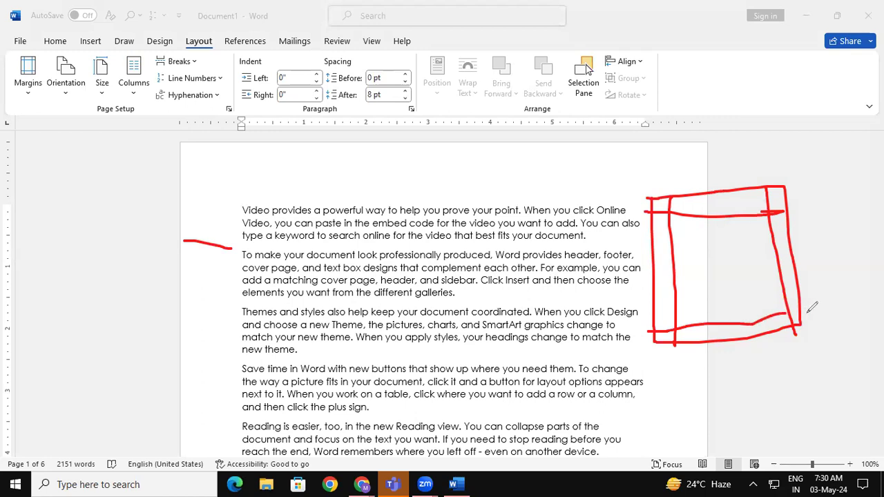
Step: Add red zigzags and check marks inside the margin box and over the paragraphs
mouse_move(686, 241)
left_mouse_down()
mouse_move(729, 276)
mouse_move(687, 231)
mouse_move(725, 299)
left_mouse_up()
left_click(697, 373)
left_click_drag(698, 374, 743, 352)
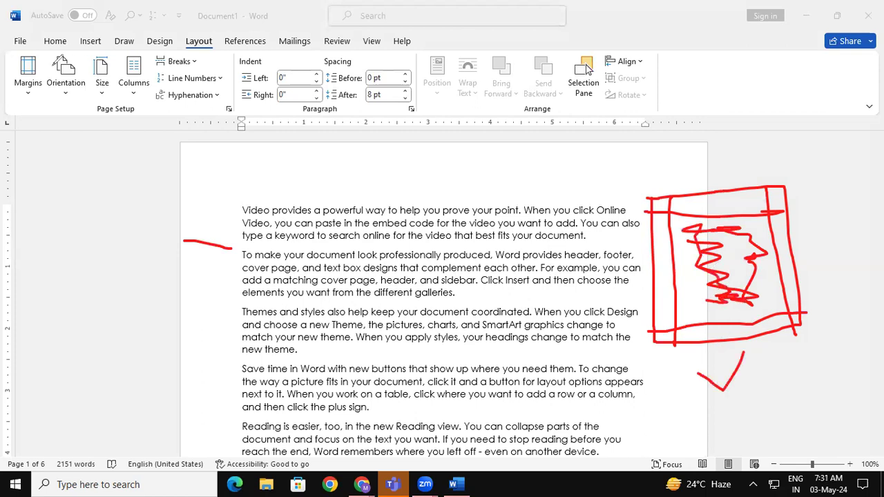
left_click_drag(23, 88, 58, 85)
left_click_drag(381, 185, 429, 179)
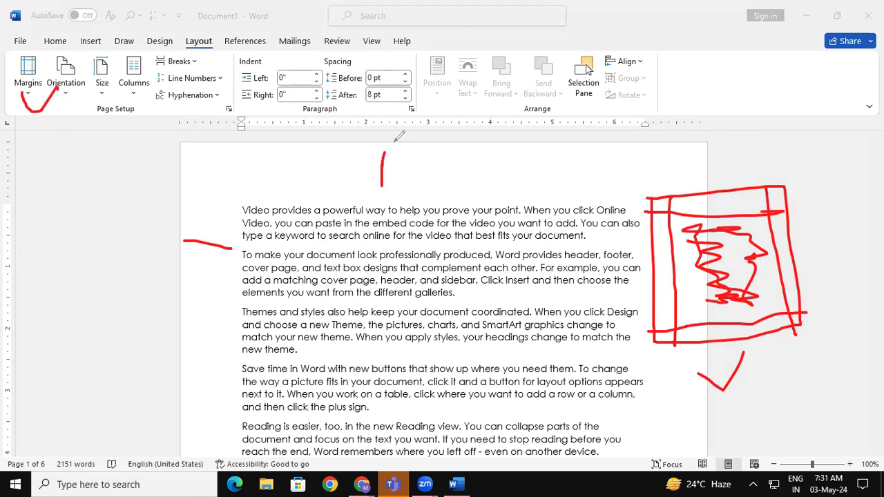
left_click_drag(235, 282, 319, 339)
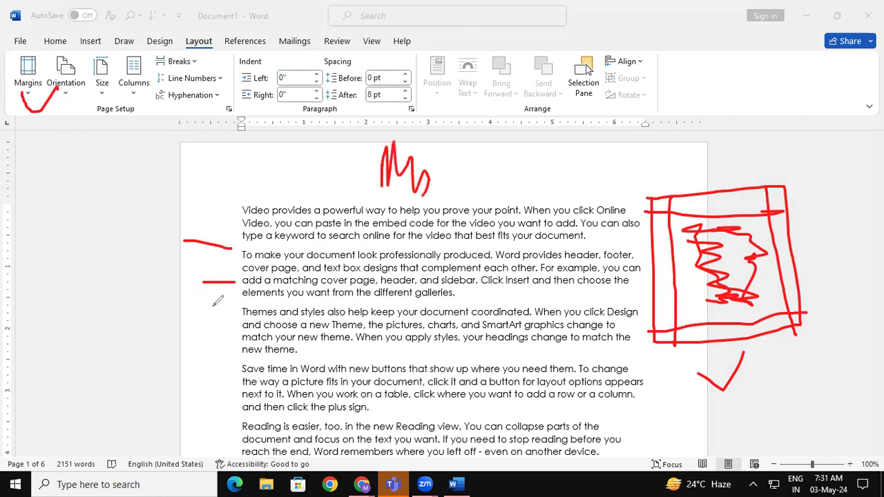
left_click_drag(681, 389, 699, 412)
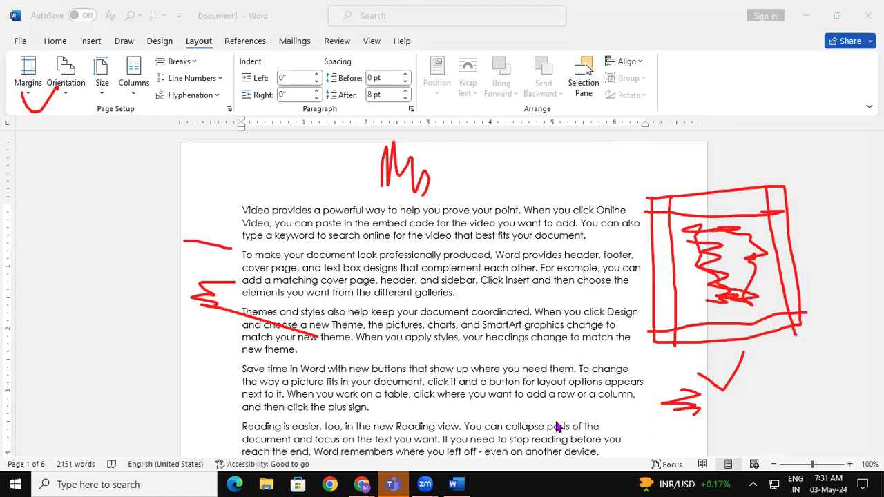
Step: Clear the red pen marks, select all text and apply Narrow 0.5-inch margins
key("Escape")
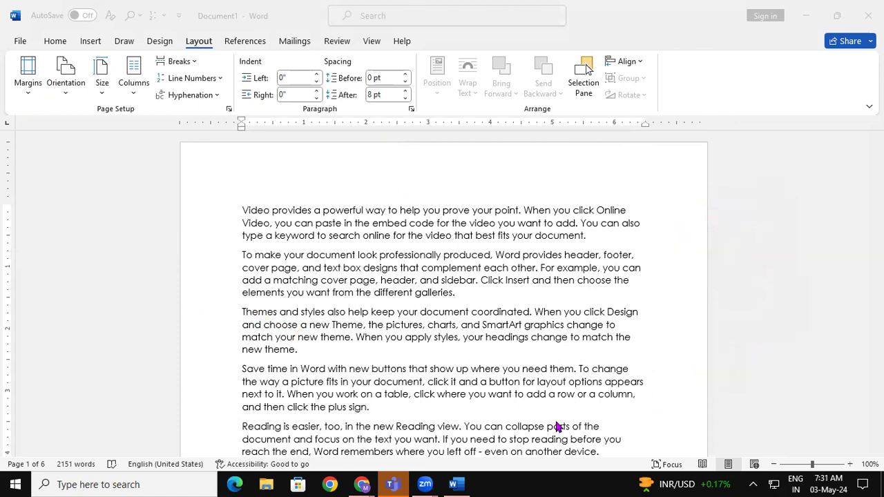
left_click(633, 312)
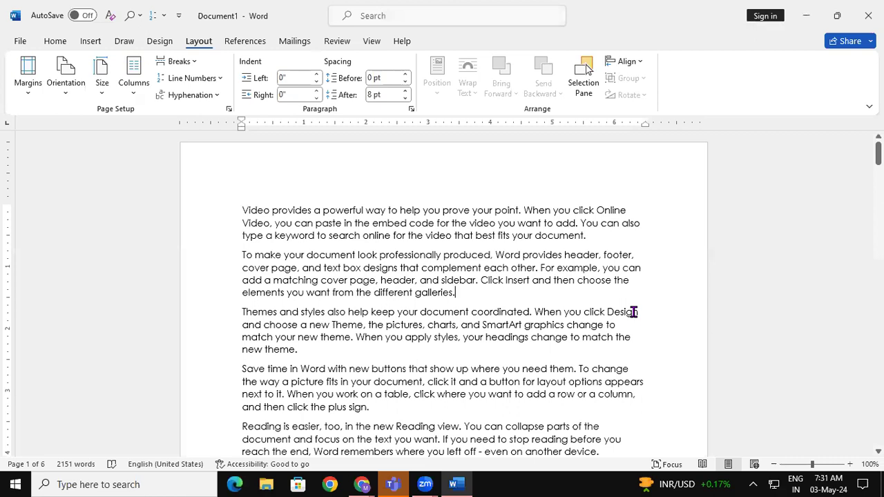
key("ctrl+a")
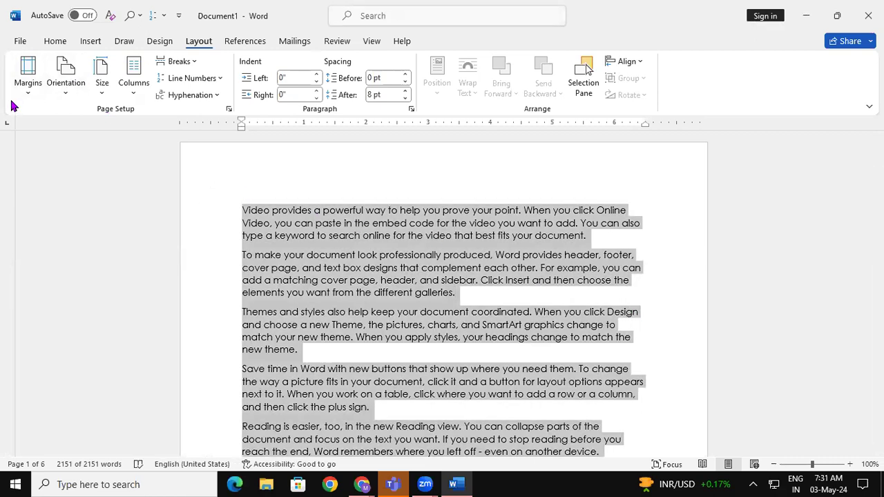
left_click(27, 73)
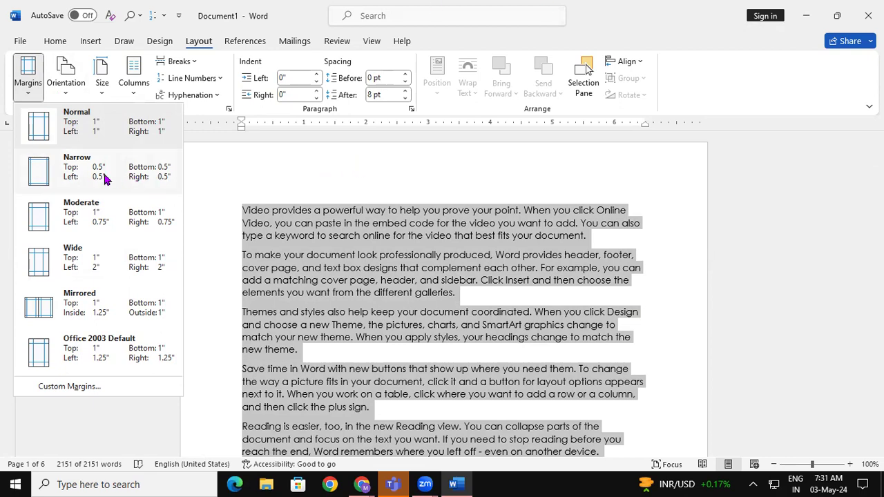
left_click(80, 181)
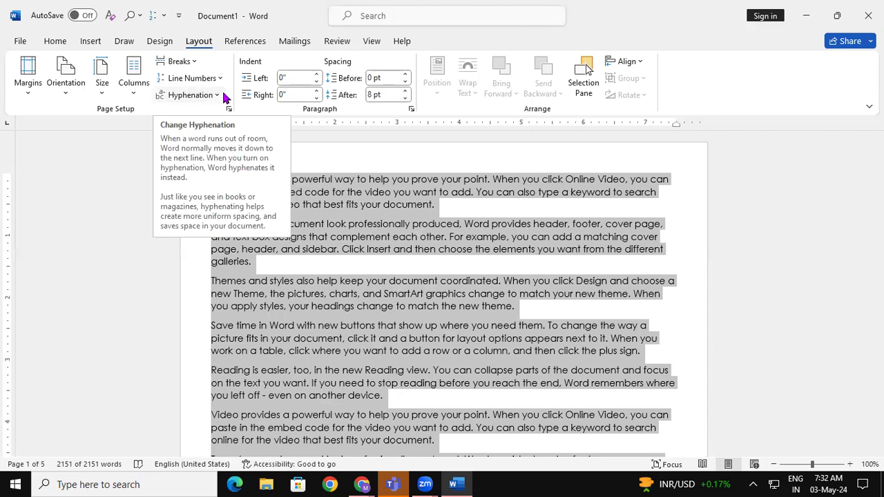
Step: Try Moderate margins, then settle on the Wide preset with 2-inch left and right margins
left_click(36, 102)
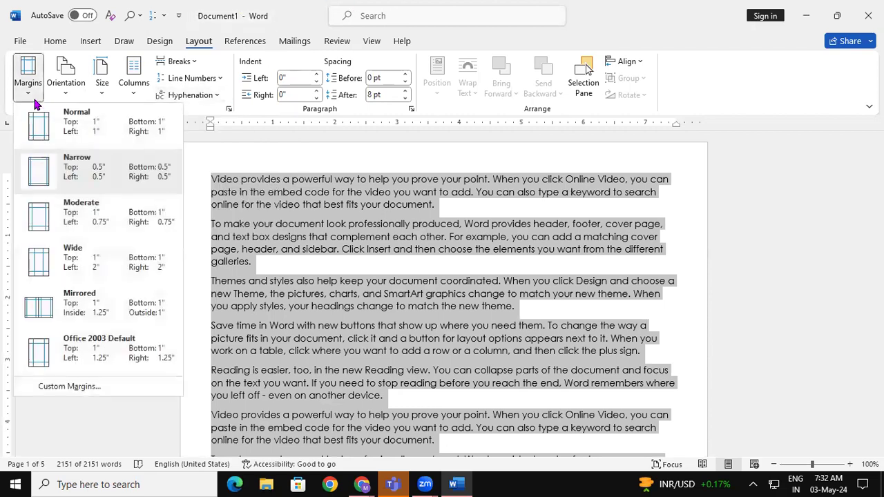
left_click(63, 218)
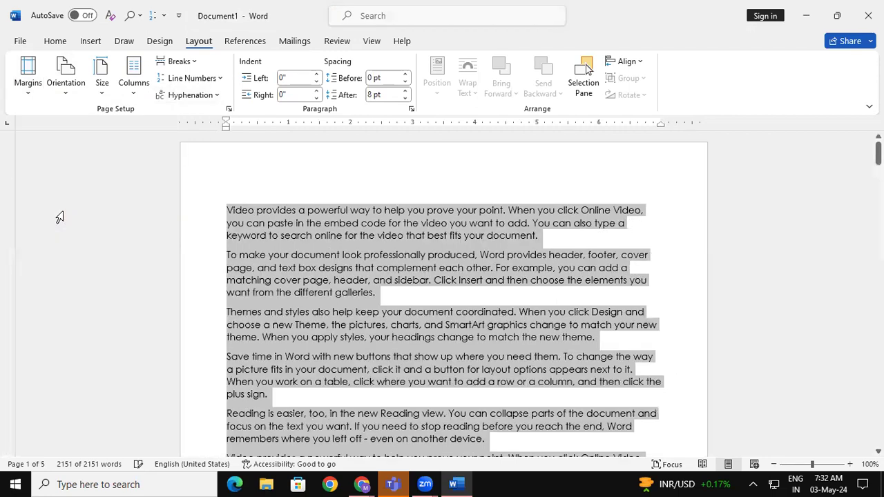
left_click(38, 97)
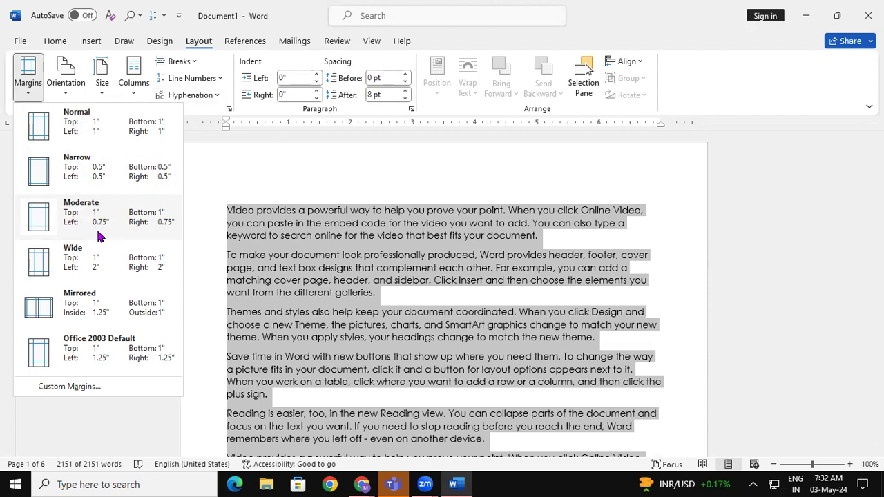
left_click(98, 269)
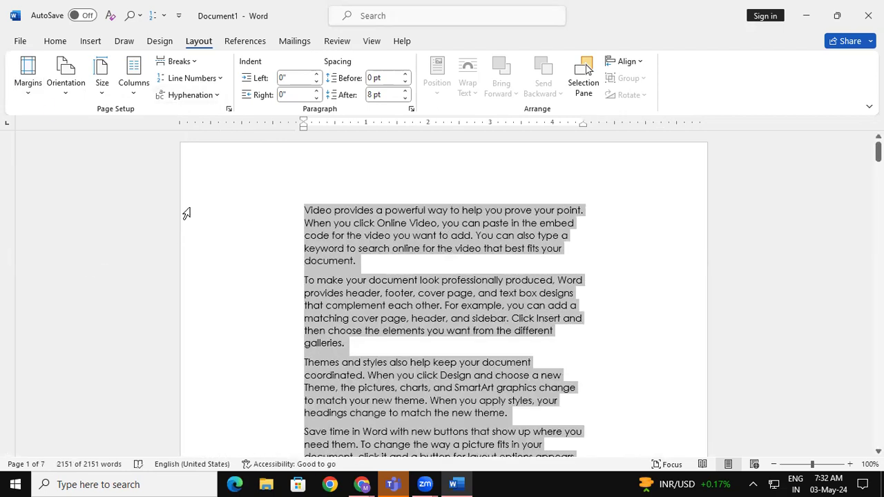
left_click(27, 86)
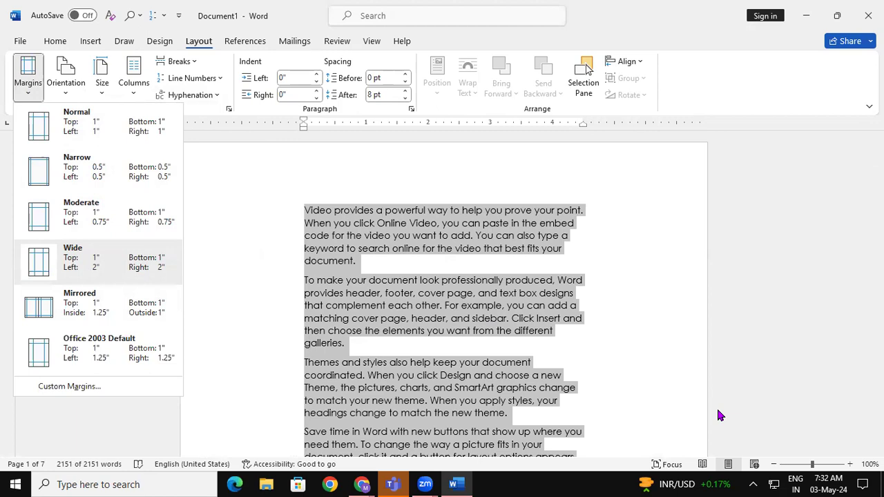
Step: Mark the top and left margin areas in red, then select all the text for new margins
left_click_drag(178, 268, 311, 280)
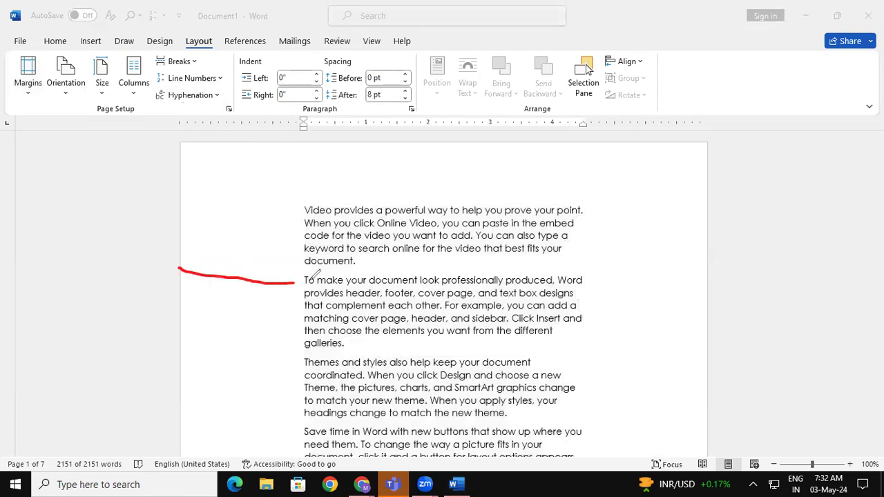
left_click_drag(432, 146, 430, 198)
mouse_move(202, 215)
left_mouse_down()
mouse_move(207, 252)
mouse_move(234, 247)
left_mouse_up()
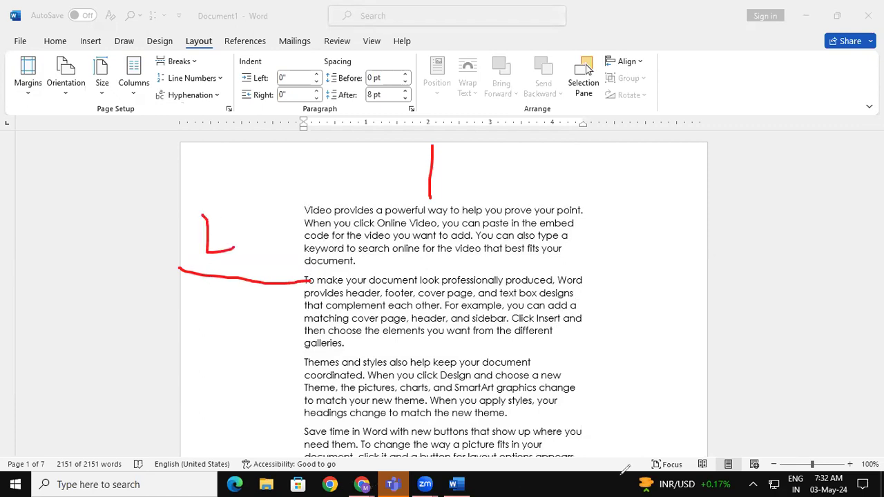
key("ctrl+a")
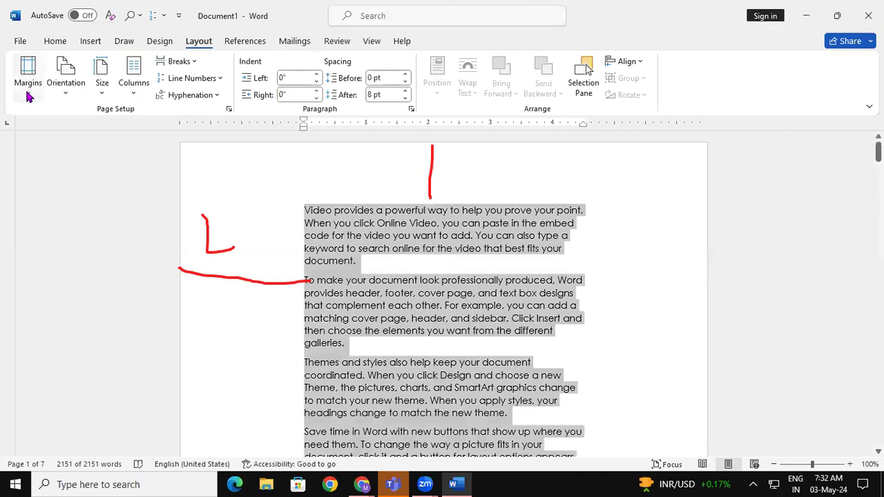
left_click(32, 101)
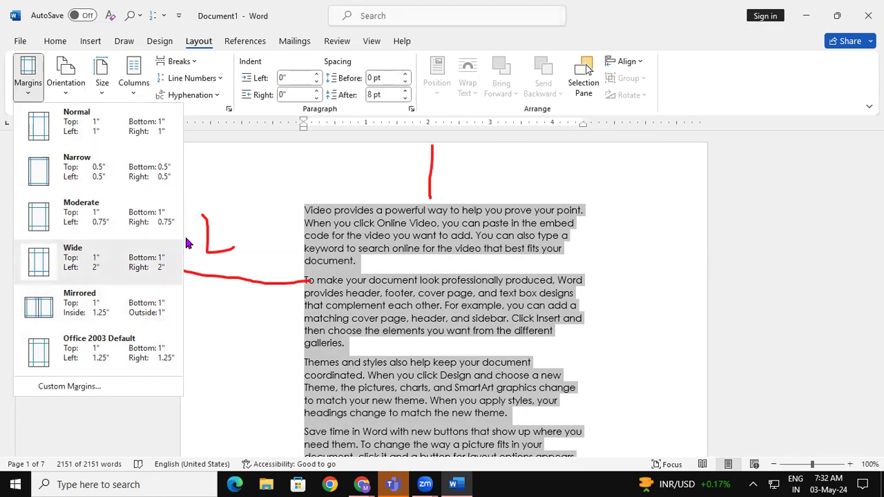
Step: In Custom Margins, raise the top margin to 2 inches
left_click(68, 389)
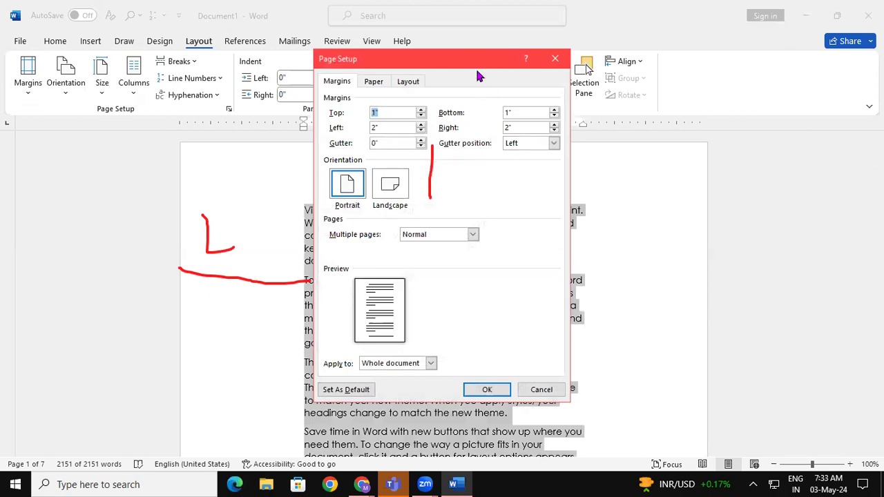
left_click_drag(476, 70, 678, 137)
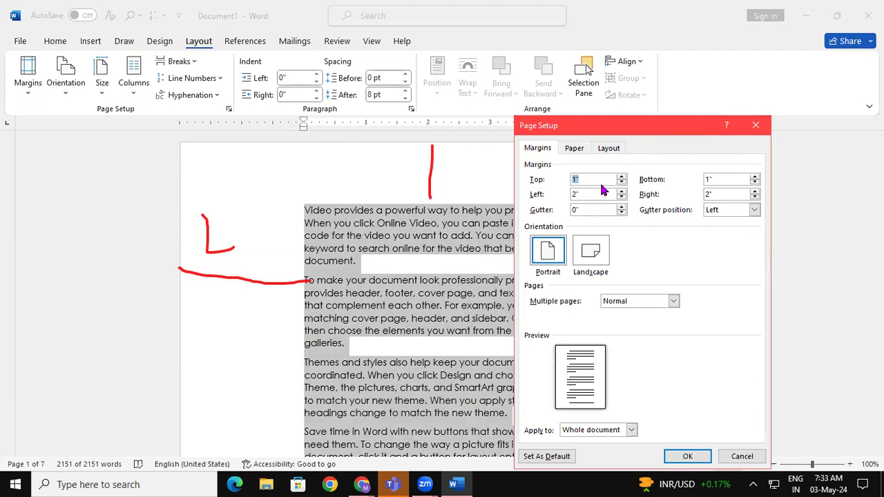
left_click(621, 176)
left_click(621, 176)
left_click(621, 176)
left_click(621, 176)
left_click(621, 176)
left_click(621, 176)
left_click(621, 176)
left_click(621, 176)
left_click(621, 176)
left_click(621, 176)
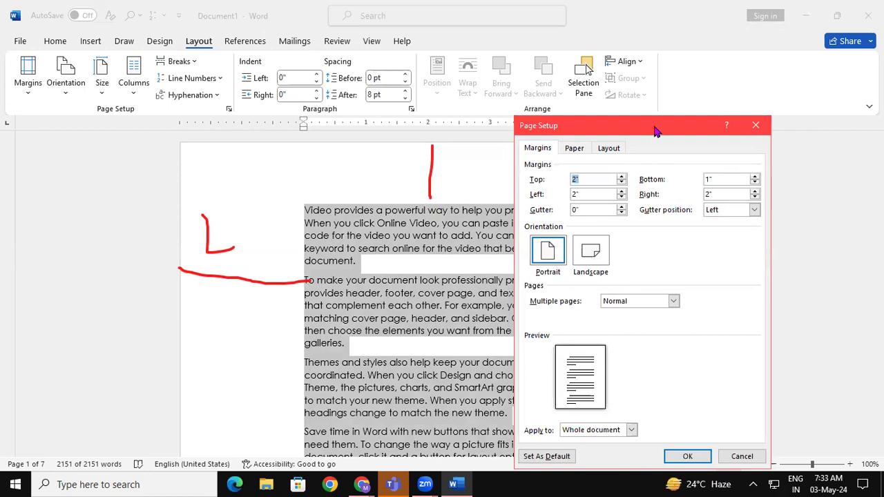
Step: Review the Paper and Layout tabs, keep Apply to Whole document, and confirm the margins
left_click_drag(659, 128, 685, 89)
left_click(600, 109)
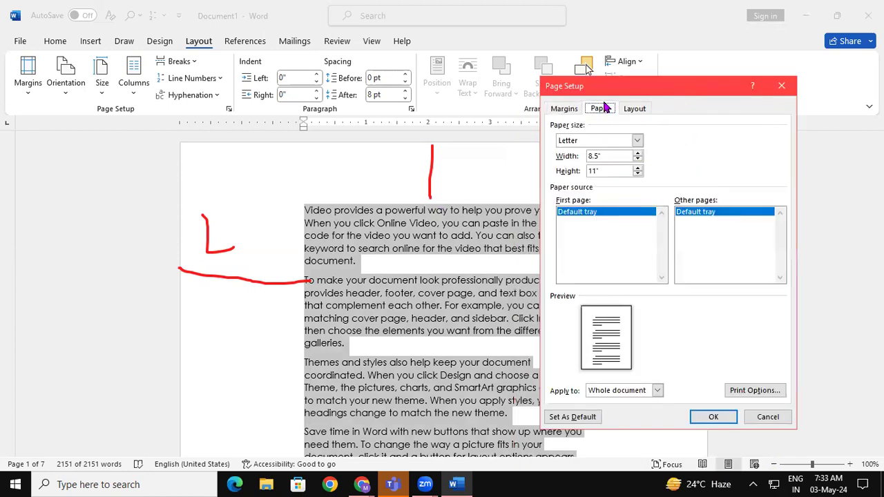
left_click(625, 112)
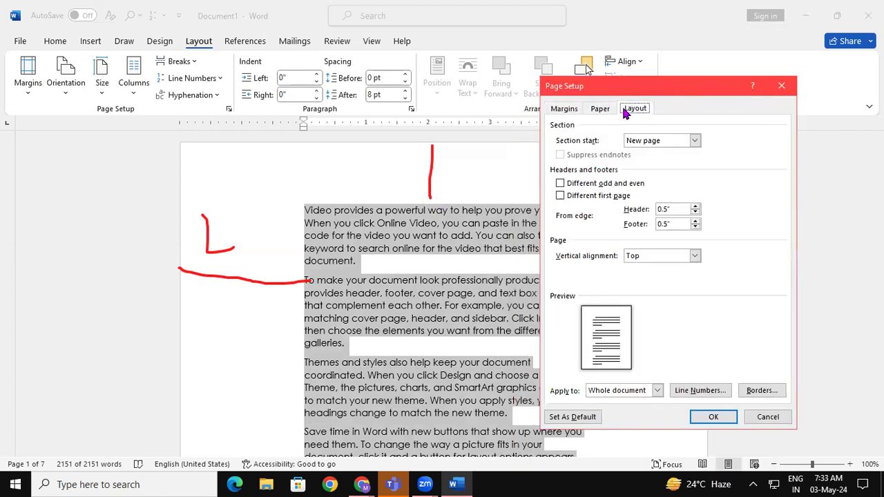
left_click(563, 109)
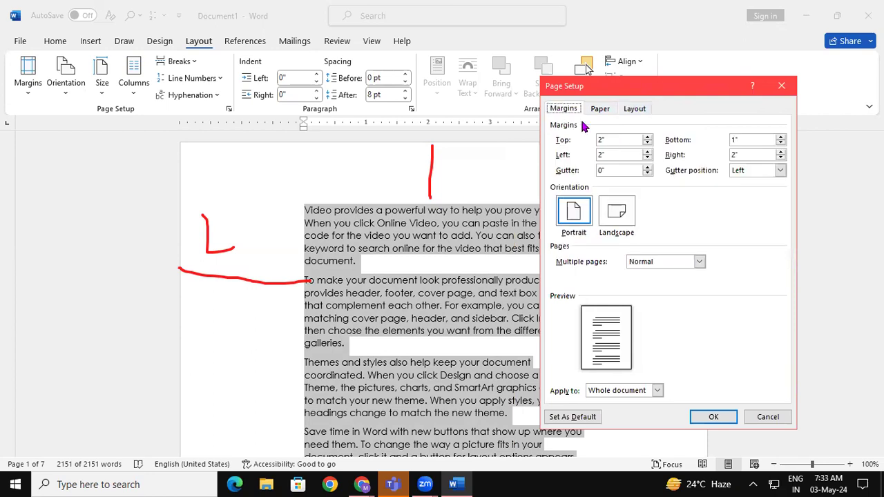
left_click(656, 391)
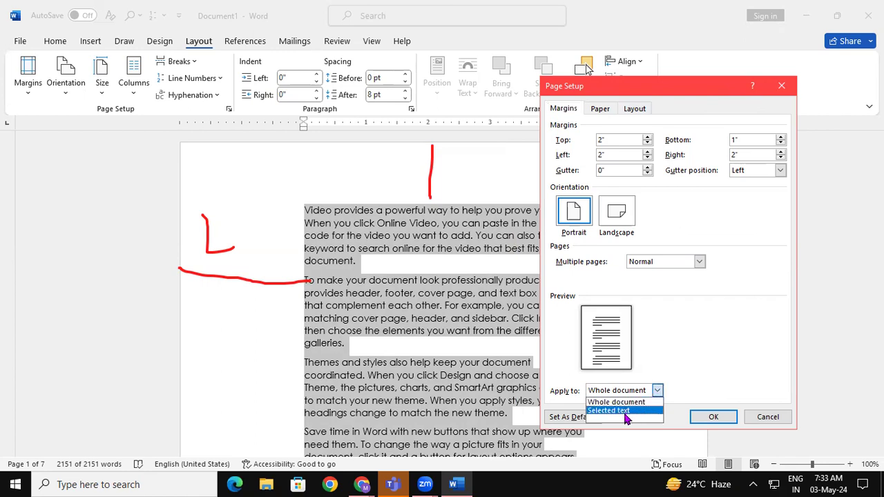
left_click(699, 372)
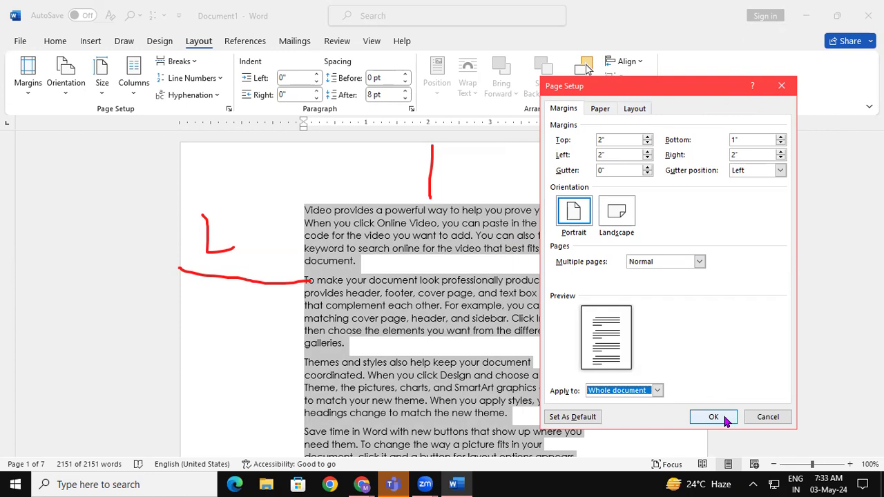
left_click(713, 417)
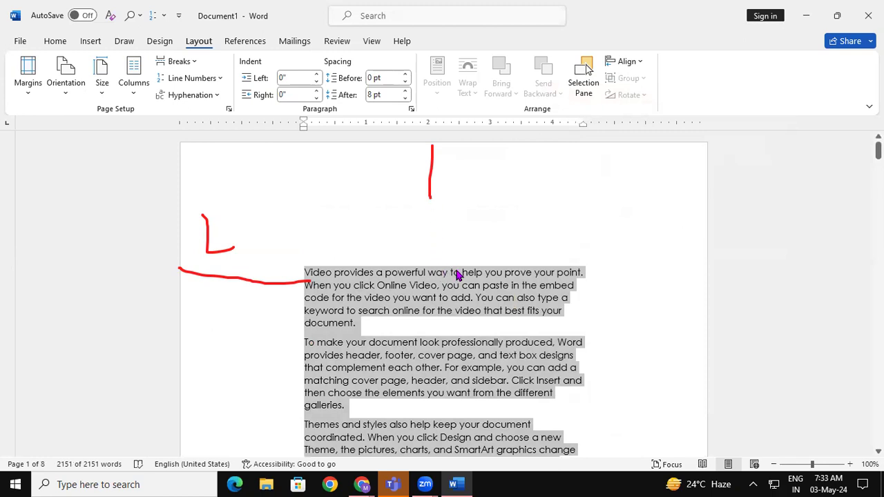
Step: Set a 0.5-inch gutter at the Top position in Custom Margins and confirm
left_click(29, 97)
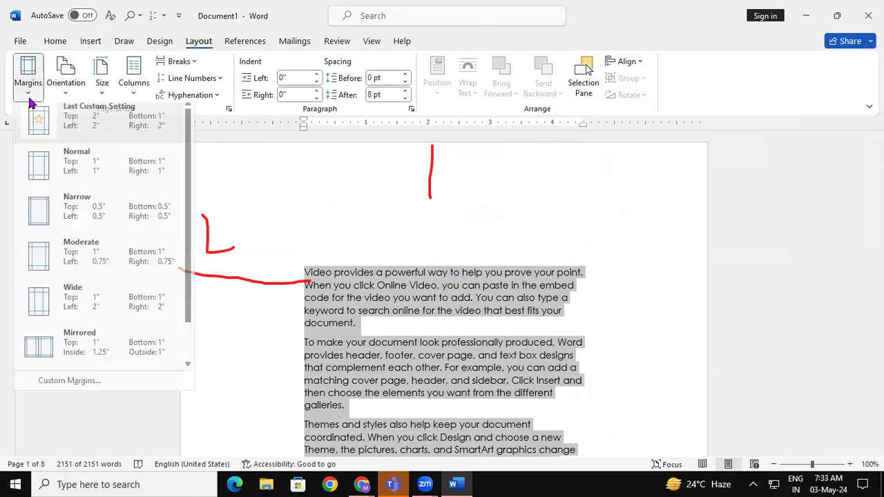
left_click(96, 381)
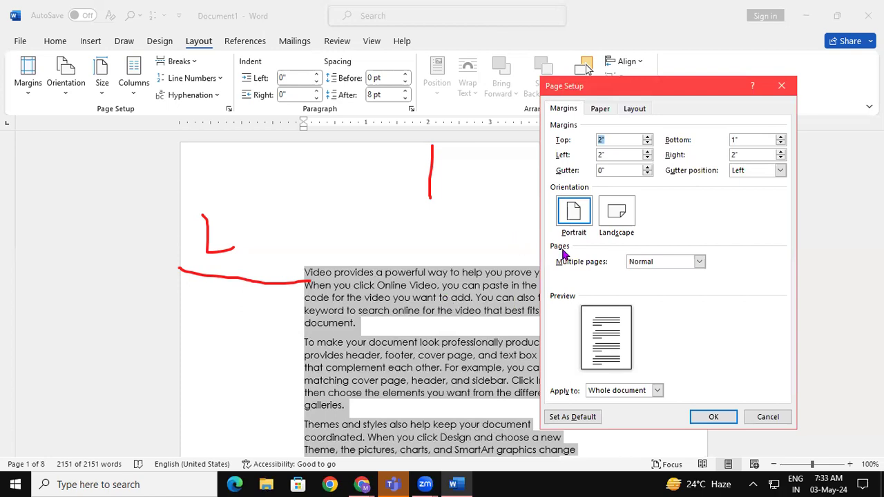
left_click(648, 167)
left_click(649, 167)
left_click(648, 167)
left_click(648, 167)
left_click(782, 171)
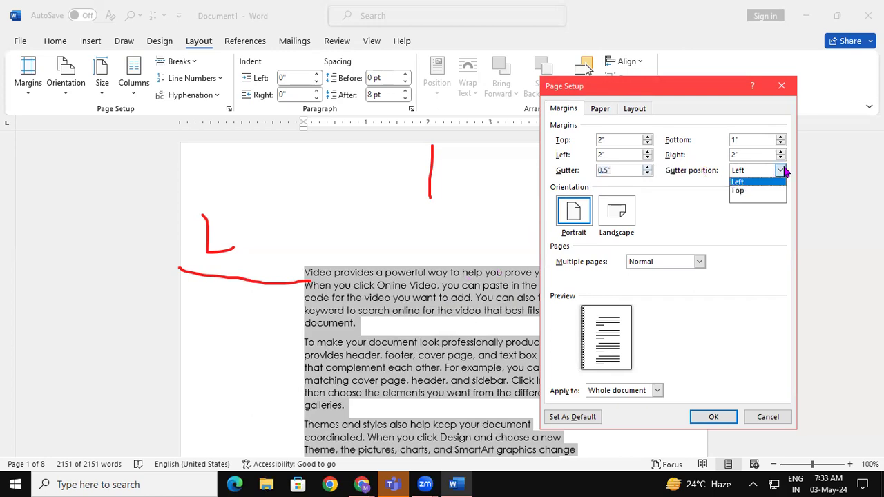
left_click(749, 191)
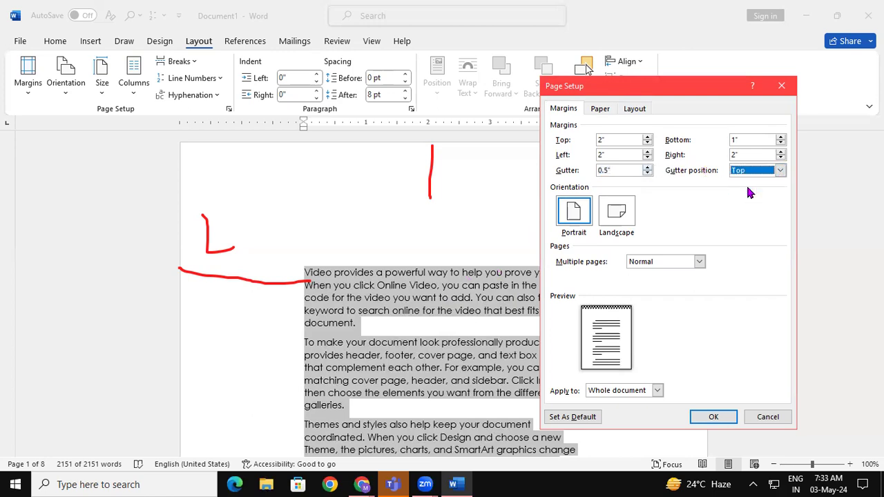
left_click(713, 419)
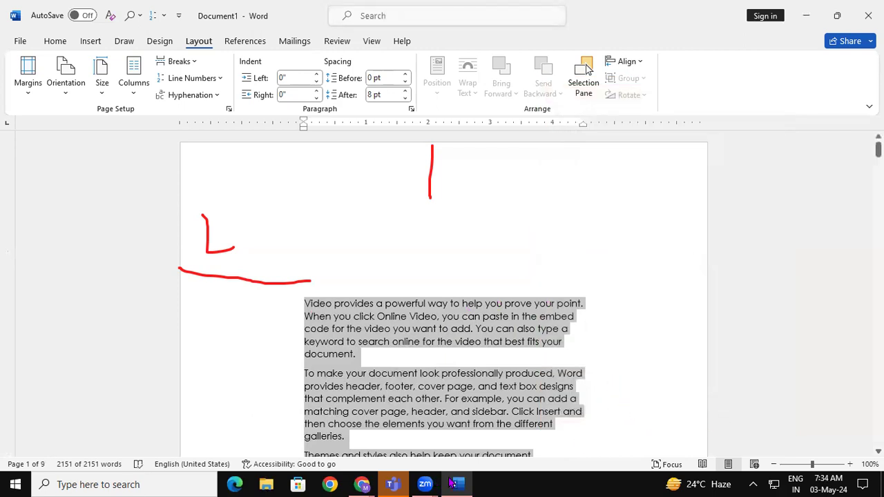
left_click(28, 94)
left_click(87, 386)
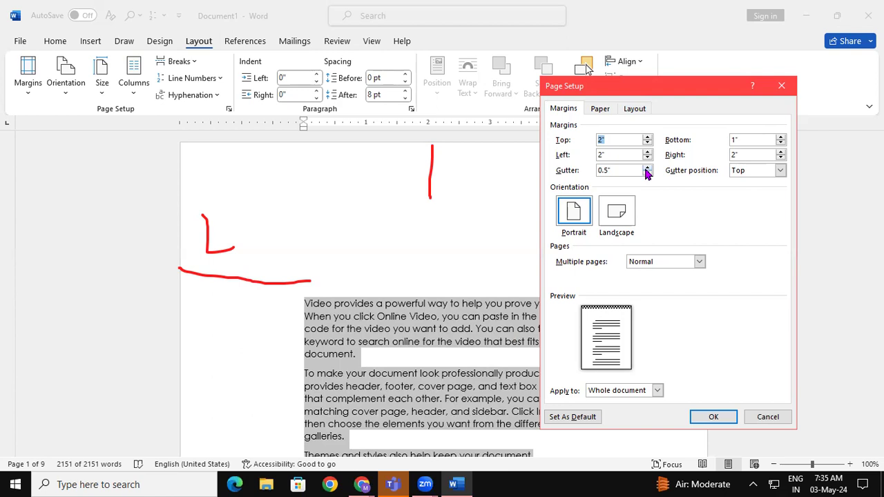
Step: Close Page Setup, try Last Custom Setting, then switch to Normal 1-inch margins and deselect
left_click(781, 86)
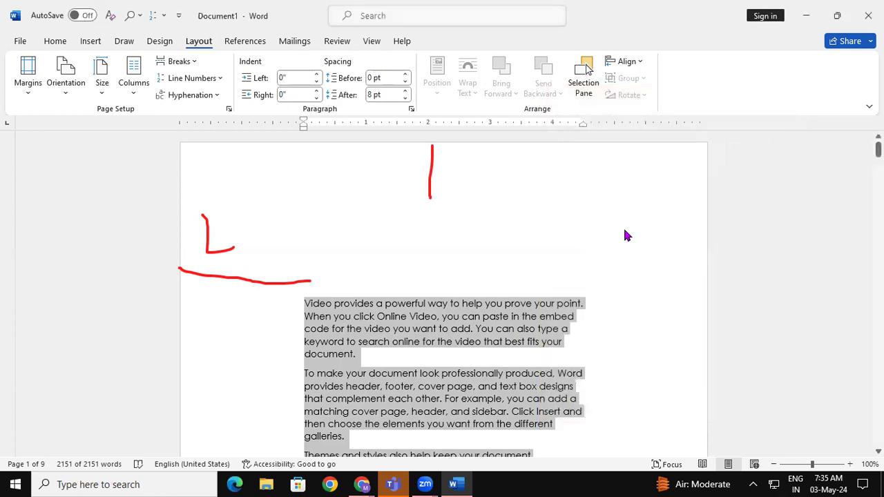
left_click(507, 272)
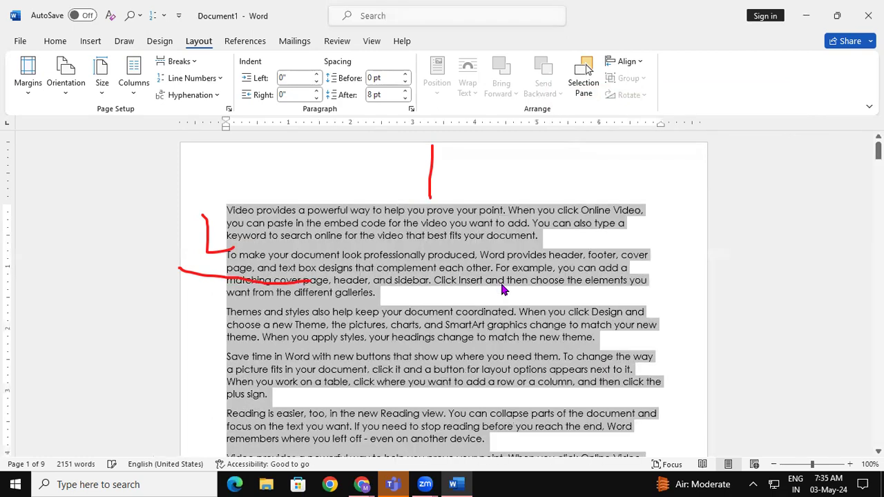
left_click(29, 75)
left_click(44, 129)
left_click(27, 76)
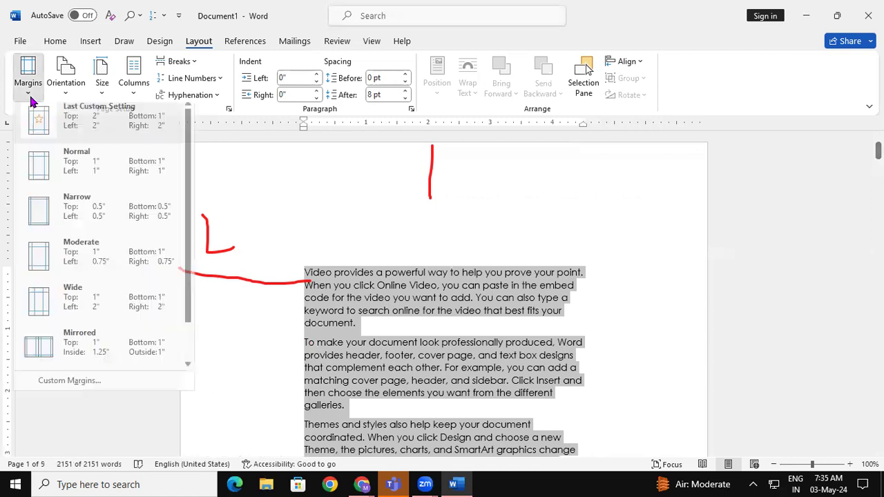
left_click(116, 177)
left_click(419, 224)
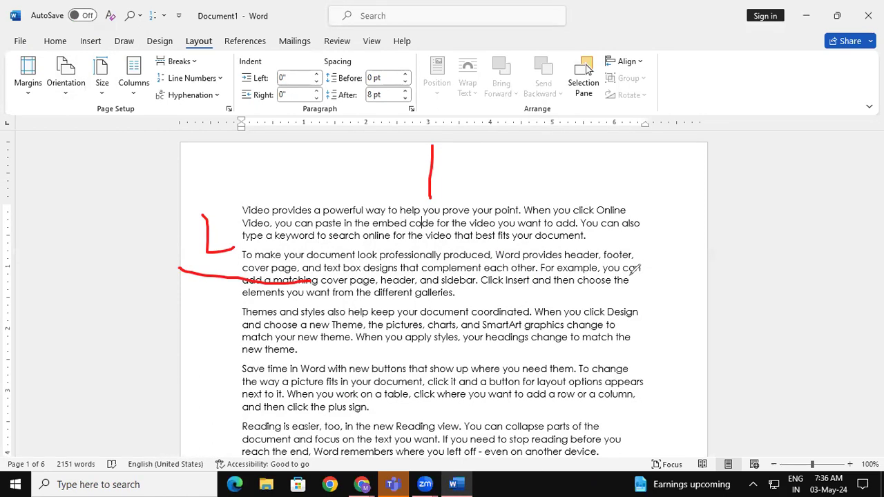
Step: Draw a tall red box over the paragraphs and write 'Hori' with an arrow by the wide box
mouse_move(566, 225)
left_mouse_down()
mouse_move(559, 144)
mouse_move(693, 141)
mouse_move(652, 211)
mouse_move(563, 225)
left_mouse_up()
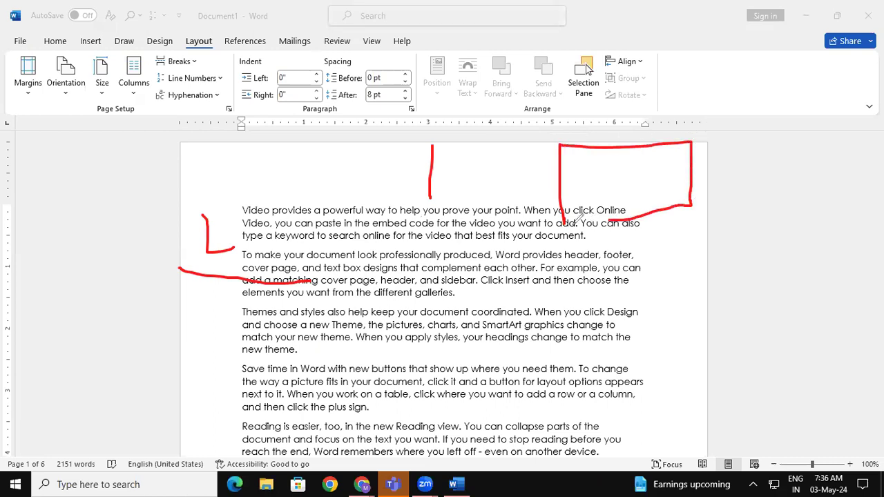
left_click_drag(414, 290, 432, 399)
mouse_move(414, 289)
left_mouse_down()
mouse_move(503, 350)
mouse_move(431, 398)
left_mouse_up()
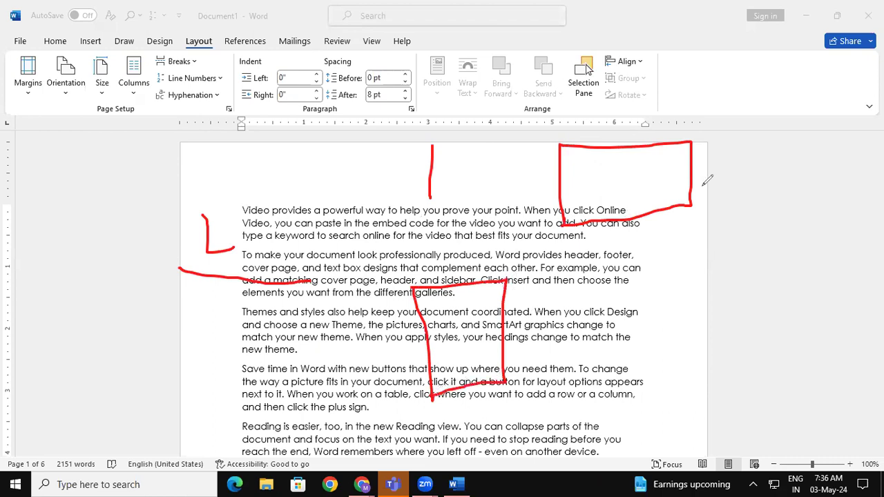
left_click_drag(687, 191, 723, 191)
mouse_move(724, 178)
left_mouse_down()
mouse_move(727, 212)
mouse_move(756, 195)
left_mouse_up()
left_click_drag(751, 177, 751, 214)
mouse_move(774, 186)
left_mouse_down()
mouse_move(801, 173)
mouse_move(805, 185)
left_mouse_up()
left_click(802, 161)
Step: Handwrite 'Vertical' in red across the page
mouse_move(497, 338)
left_mouse_down()
mouse_move(535, 338)
mouse_move(602, 314)
mouse_move(629, 331)
left_mouse_up()
mouse_move(618, 310)
left_mouse_down()
mouse_move(642, 304)
mouse_move(648, 318)
mouse_move(662, 302)
mouse_move(667, 312)
mouse_move(697, 311)
left_mouse_up()
left_click(642, 293)
left_click_drag(707, 276, 719, 306)
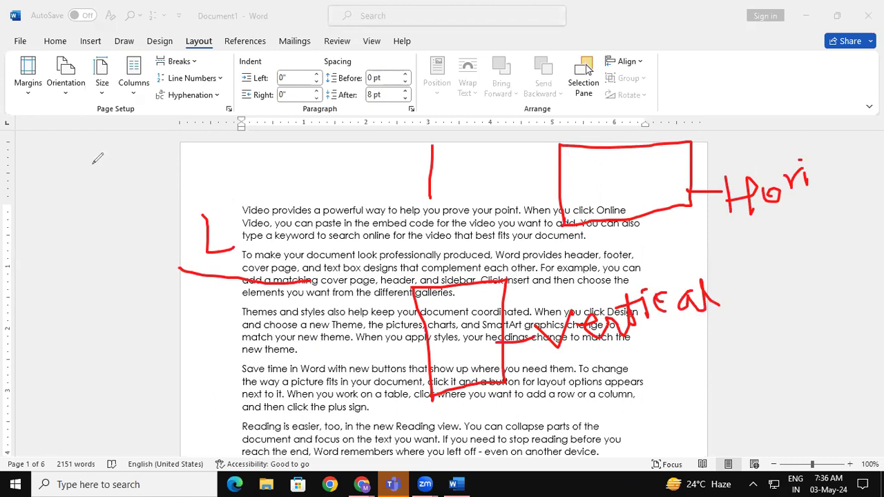
Step: Handwrite 'Portrait' and 'Landscape' in red in the left margin
mouse_move(83, 141)
left_mouse_down()
mouse_move(91, 178)
mouse_move(95, 153)
left_mouse_up()
left_click_drag(118, 125, 164, 121)
mouse_move(185, 89)
left_mouse_down()
mouse_move(195, 125)
mouse_move(208, 95)
mouse_move(228, 110)
mouse_move(233, 101)
left_mouse_up()
left_click(231, 74)
mouse_move(254, 73)
left_mouse_down()
mouse_move(251, 94)
mouse_move(261, 73)
left_mouse_up()
left_click(114, 201)
left_click_drag(115, 202, 147, 214)
mouse_move(160, 181)
left_mouse_down()
mouse_move(158, 200)
mouse_move(183, 181)
mouse_move(223, 176)
left_mouse_up()
mouse_move(255, 137)
left_mouse_down()
mouse_move(254, 156)
mouse_move(276, 144)
mouse_move(286, 166)
left_mouse_up()
mouse_move(283, 131)
left_mouse_down()
mouse_move(289, 138)
mouse_move(320, 130)
left_mouse_up()
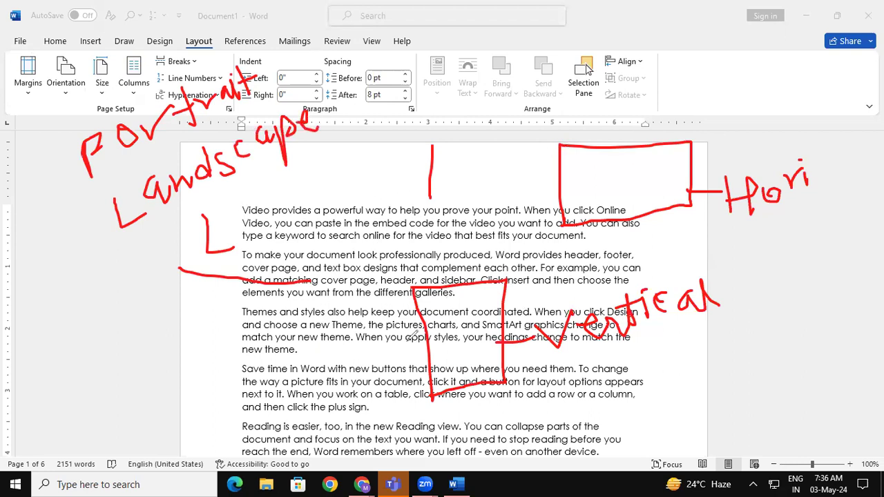
Step: Label the tall box as portrait and the wide box as landscape with red arrows
mouse_move(414, 337)
left_mouse_down()
mouse_move(321, 330)
mouse_move(278, 378)
left_mouse_up()
mouse_move(276, 338)
left_mouse_down()
mouse_move(277, 349)
mouse_move(321, 356)
mouse_move(355, 338)
left_mouse_up()
left_click_drag(667, 176, 715, 141)
left_click_drag(757, 115, 769, 152)
mouse_move(783, 135)
left_mouse_down()
mouse_move(787, 146)
mouse_move(799, 143)
mouse_move(837, 112)
mouse_move(863, 106)
mouse_move(849, 114)
left_mouse_up()
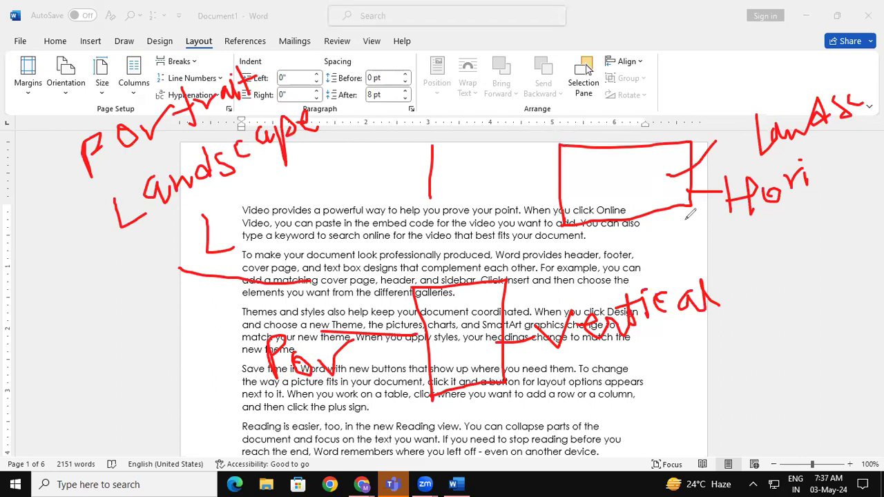
Step: Write 'Row' beside the wide box and 'Column' by the tall box
left_click_drag(563, 184, 525, 185)
mouse_move(472, 177)
left_mouse_down()
mouse_move(467, 211)
mouse_move(491, 206)
left_mouse_up()
left_click_drag(503, 172, 526, 165)
mouse_move(570, 376)
left_mouse_down()
mouse_move(591, 388)
mouse_move(612, 383)
left_mouse_up()
mouse_move(651, 349)
left_mouse_down()
mouse_move(649, 381)
mouse_move(675, 363)
mouse_move(704, 379)
mouse_move(721, 373)
left_mouse_up()
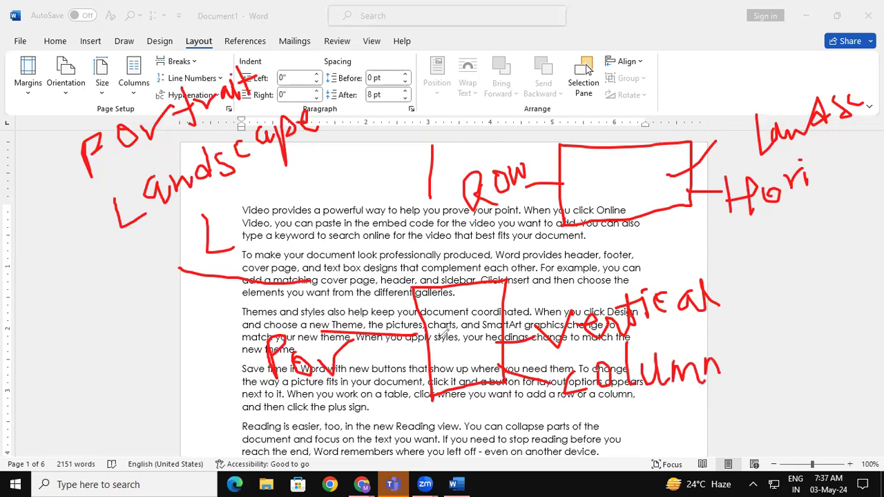
Step: Tick the Portrait and Landscape labels and loop a red line around the page
left_click_drag(51, 111, 96, 55)
left_click_drag(62, 224, 95, 202)
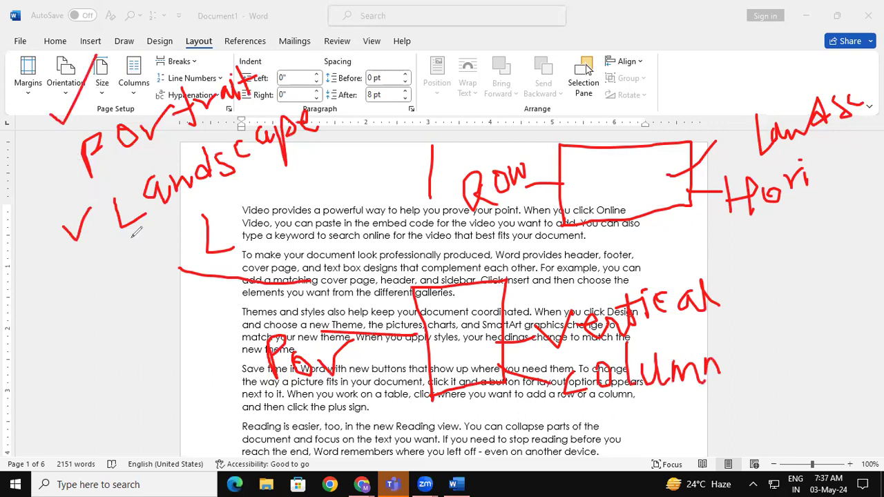
left_click_drag(643, 116, 261, 232)
mouse_move(238, 312)
left_mouse_down()
mouse_move(875, 308)
mouse_move(859, 110)
left_mouse_up()
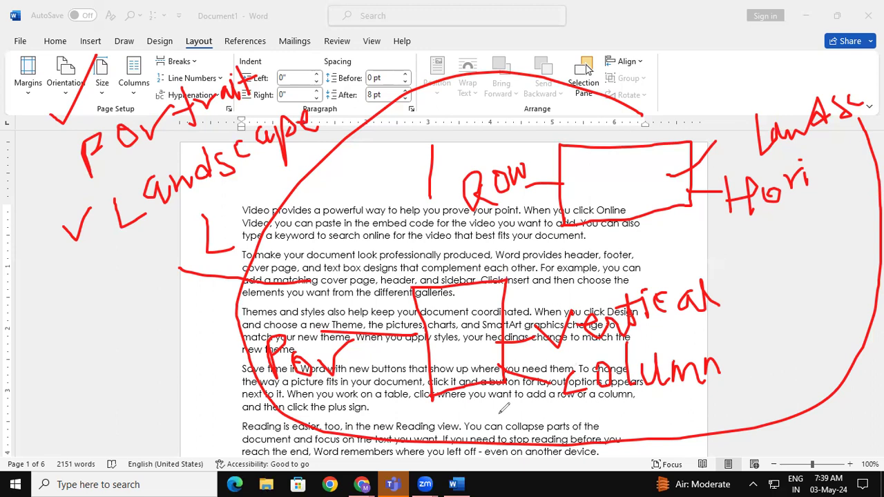
Step: Erase the previous red marks and draw one large red oval around the whole page
key("e")
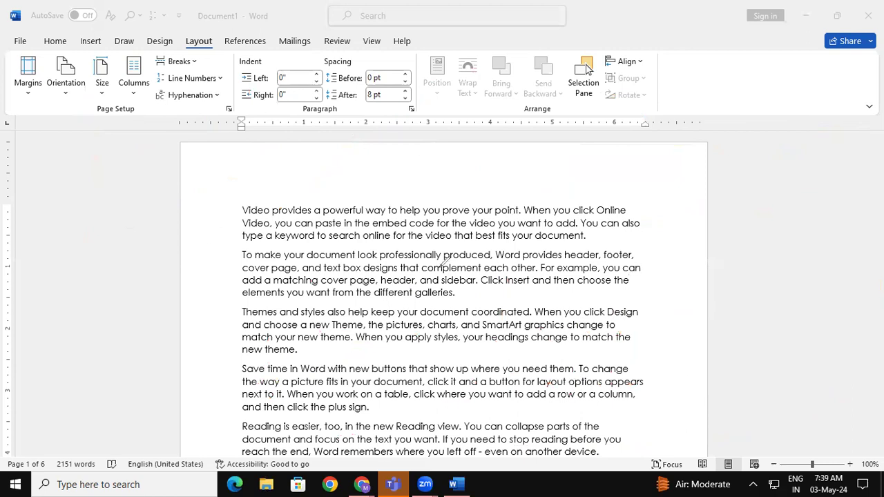
left_click_drag(745, 144, 609, 73)
mouse_move(284, 84)
left_mouse_down()
mouse_move(809, 310)
mouse_move(751, 129)
left_mouse_up()
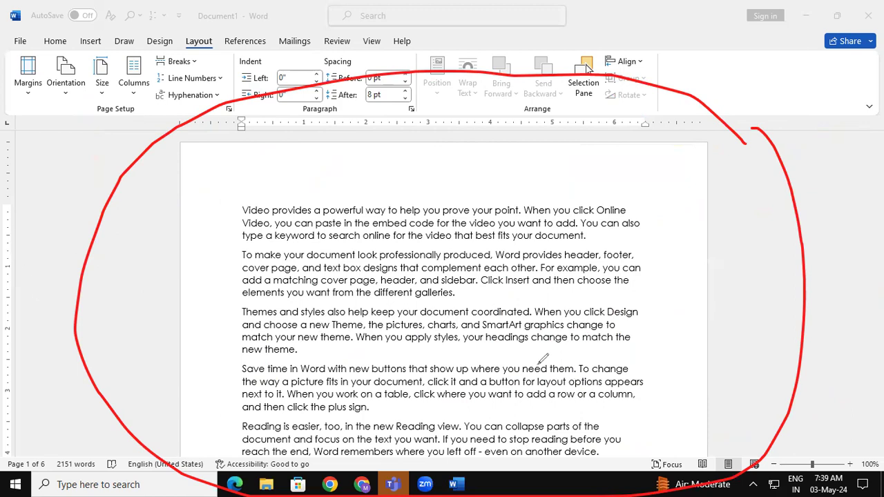
Step: Draw side marks in both margins and write an underlined 'Portrait' above the page
left_click_drag(8, 250, 117, 253)
left_click_drag(802, 257, 880, 261)
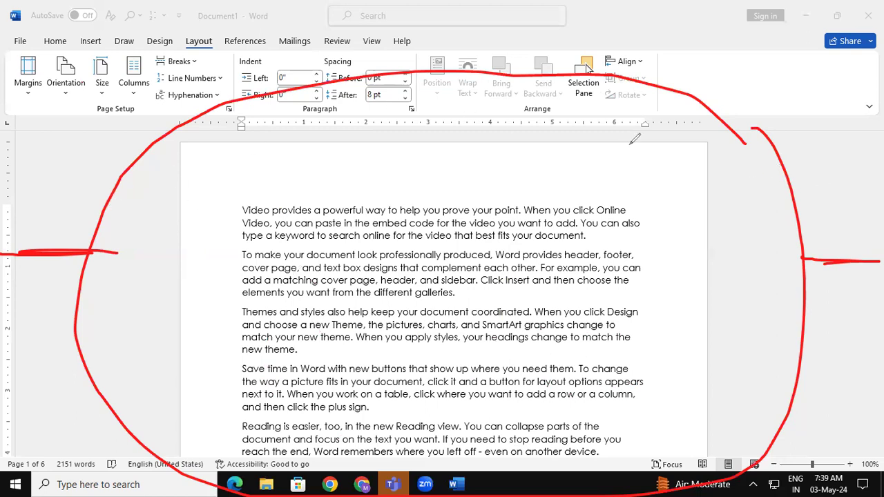
mouse_move(460, 178)
left_mouse_down()
mouse_move(480, 128)
mouse_move(461, 158)
mouse_move(560, 145)
mouse_move(565, 163)
mouse_move(573, 137)
mouse_move(600, 139)
mouse_move(612, 116)
mouse_move(616, 135)
mouse_move(642, 135)
left_mouse_up()
mouse_move(651, 103)
left_mouse_down()
mouse_move(649, 137)
mouse_move(671, 113)
left_mouse_up()
left_click_drag(499, 192, 686, 153)
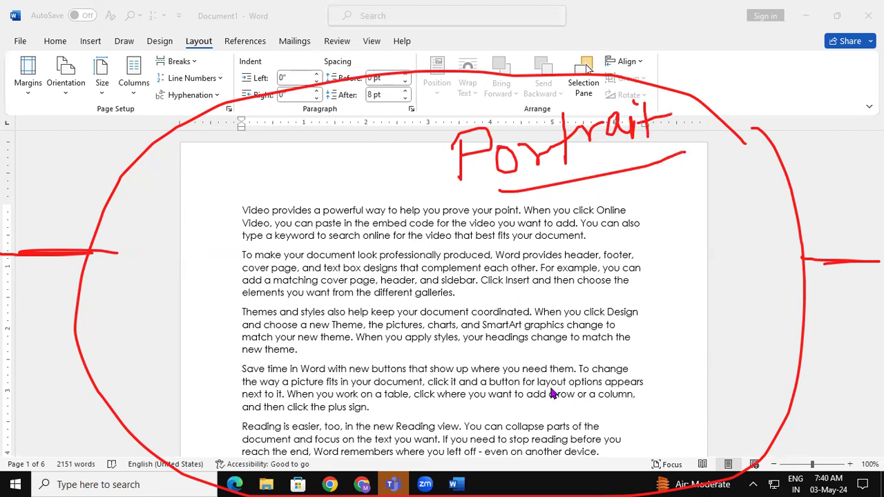
Step: Erase the pen annotations, exit pen mode, and set the page orientation to Landscape
key("e")
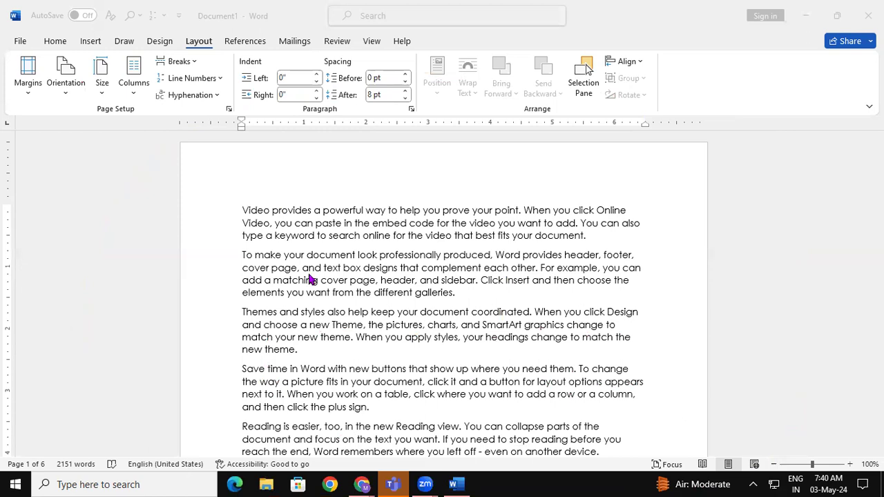
key("Escape")
left_click(66, 90)
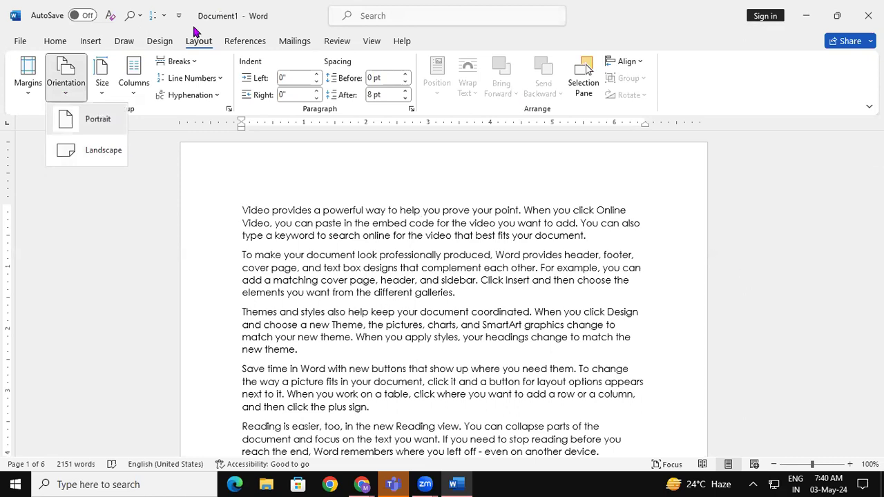
left_click(107, 152)
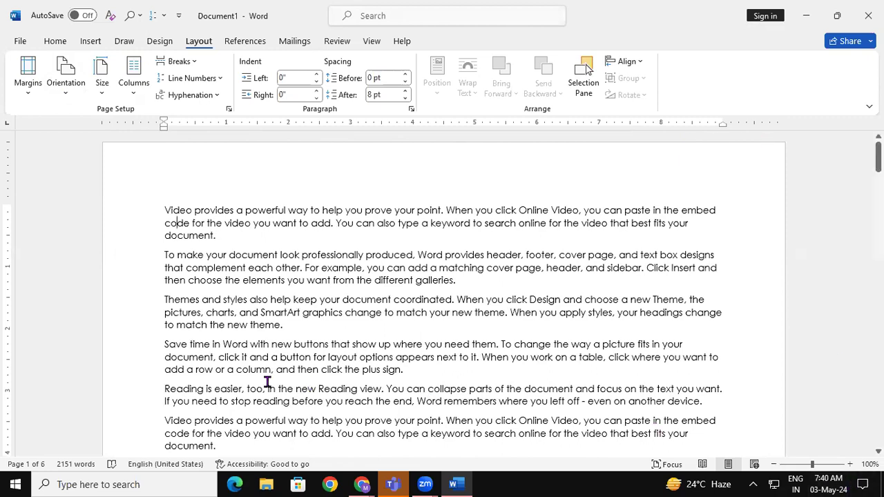
Step: Switch the page back to Portrait and bring up the paper size list
left_click(66, 86)
left_click(80, 122)
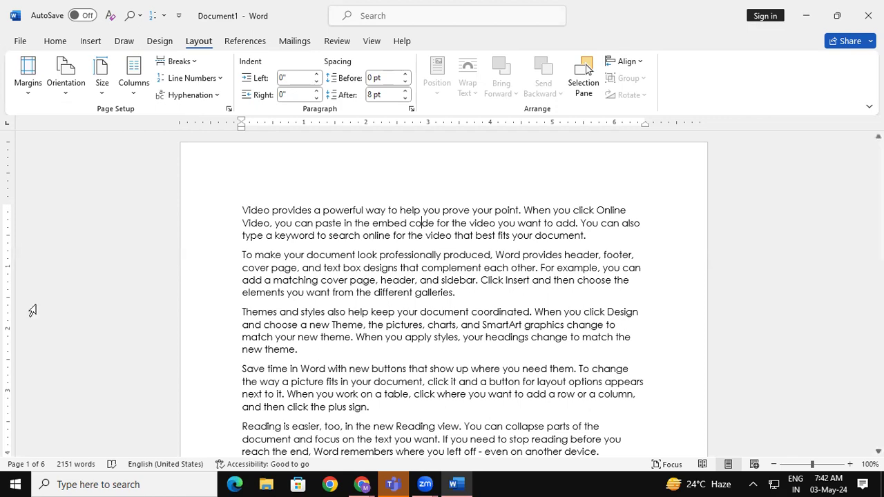
left_click(100, 89)
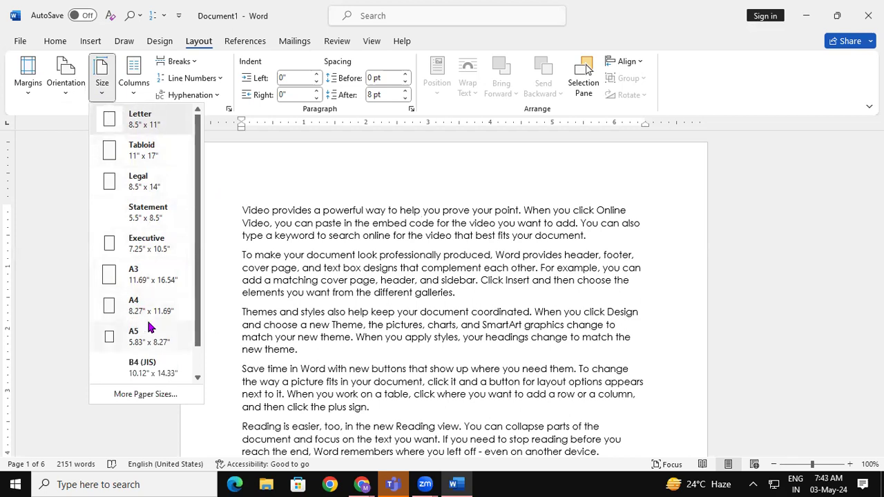
Step: Set the paper size to A4 (8.27" x 11.69"), reapplying it after an undo
left_click(170, 308)
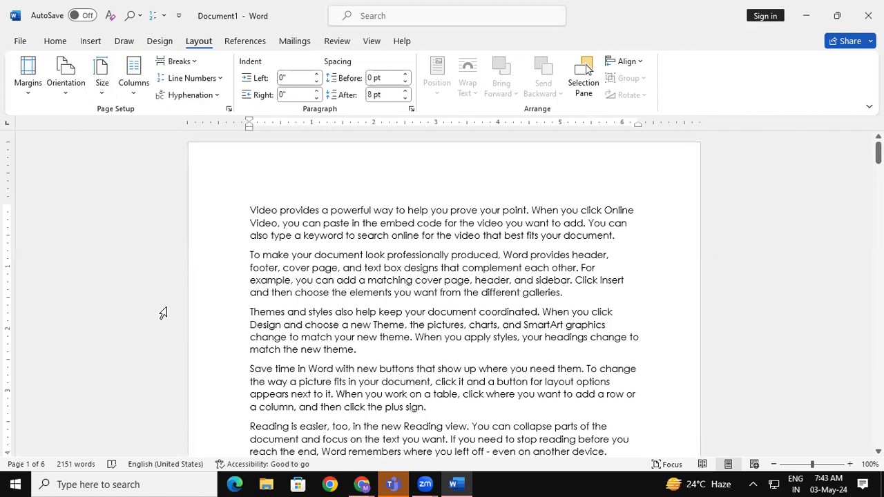
key("ctrl+z")
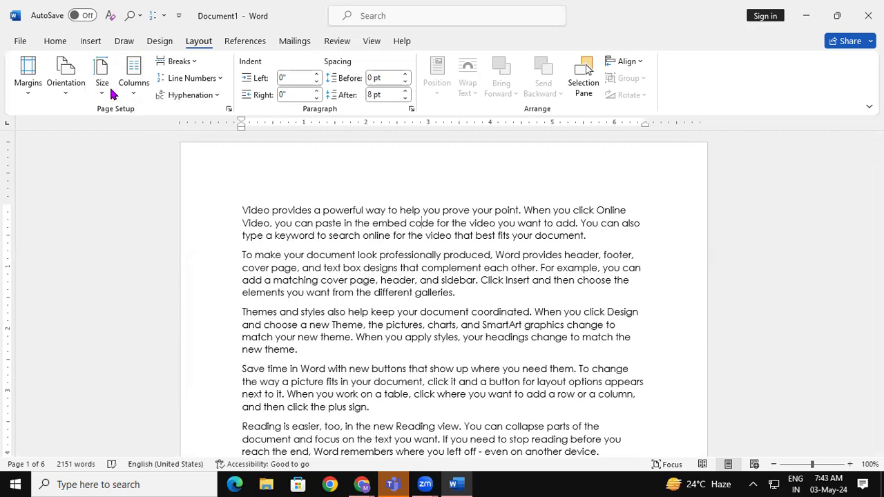
left_click(102, 81)
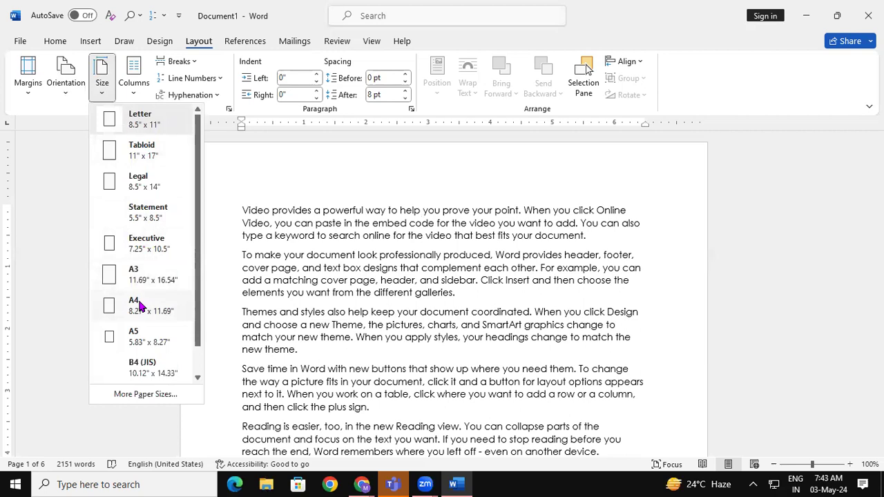
left_click(138, 306)
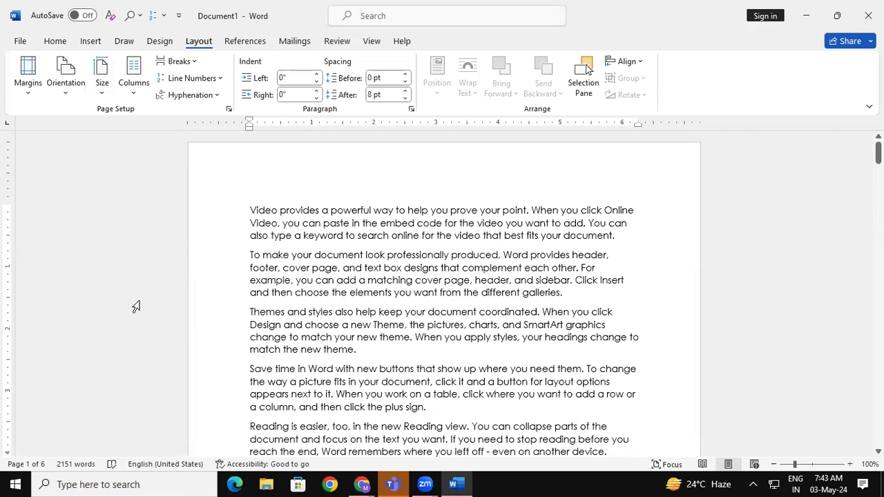
key("ctrl+p")
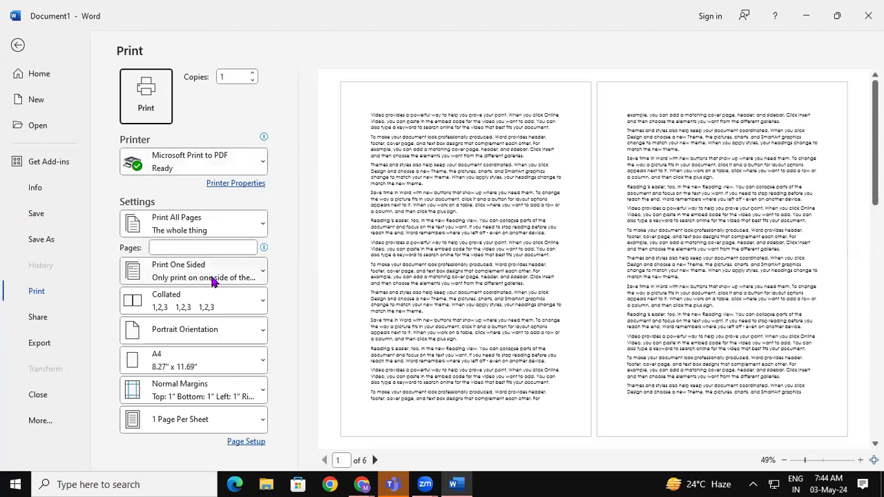
Step: Keep the print settings at one-sided, portrait, A4, and 1 page per sheet
left_click(234, 278)
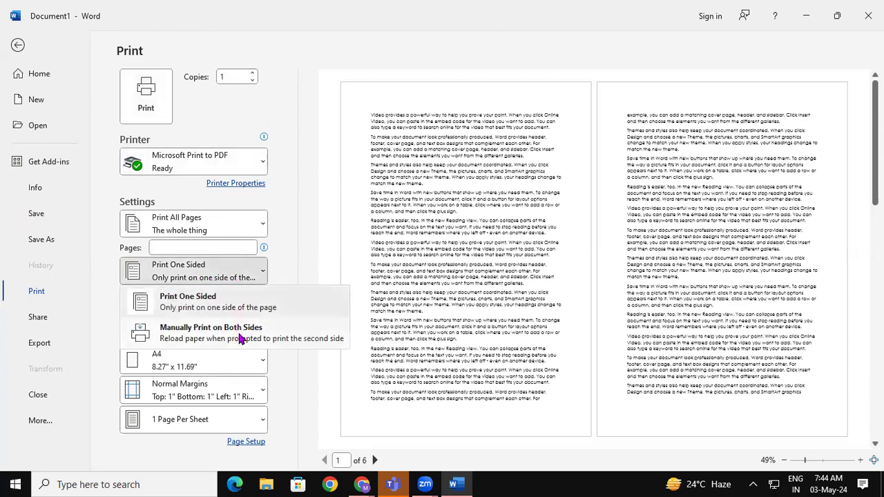
left_click(338, 378)
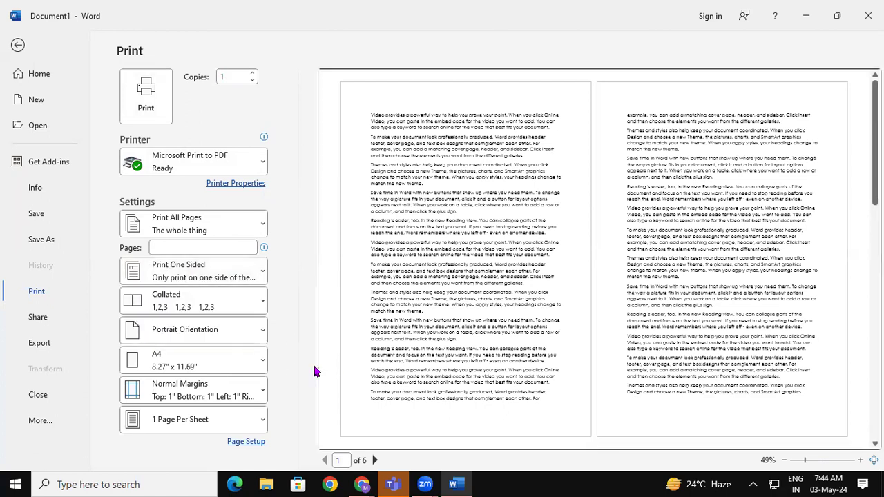
left_click(229, 337)
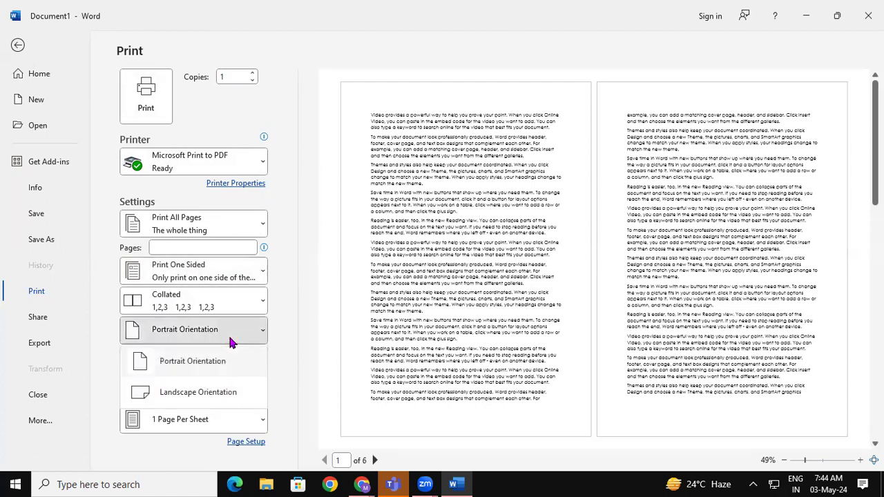
left_click(296, 357)
left_click(252, 366)
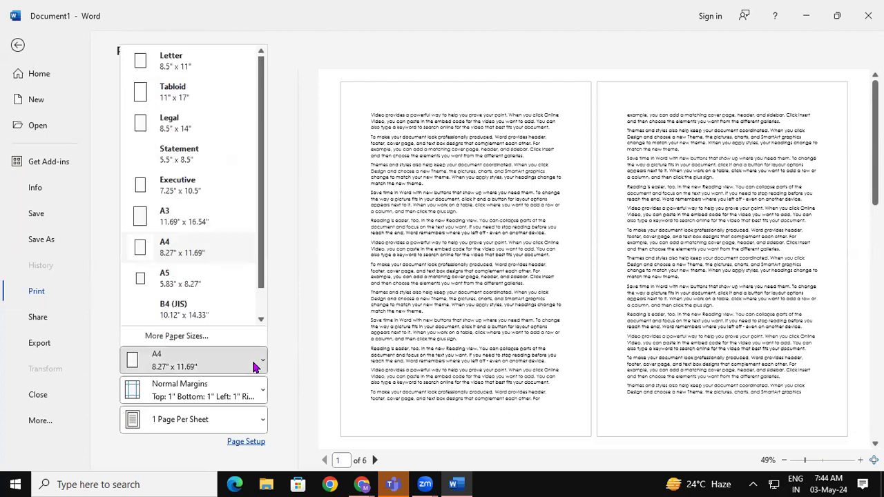
left_click(307, 319)
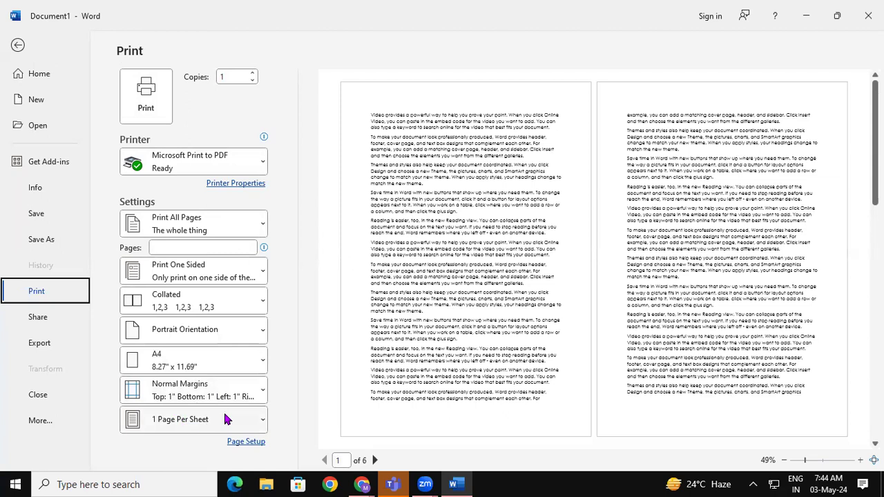
left_click(243, 419)
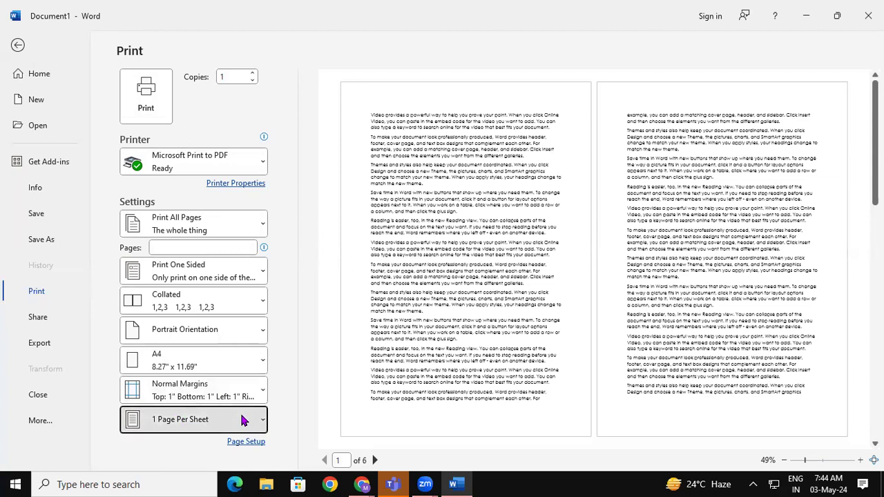
left_click(270, 322)
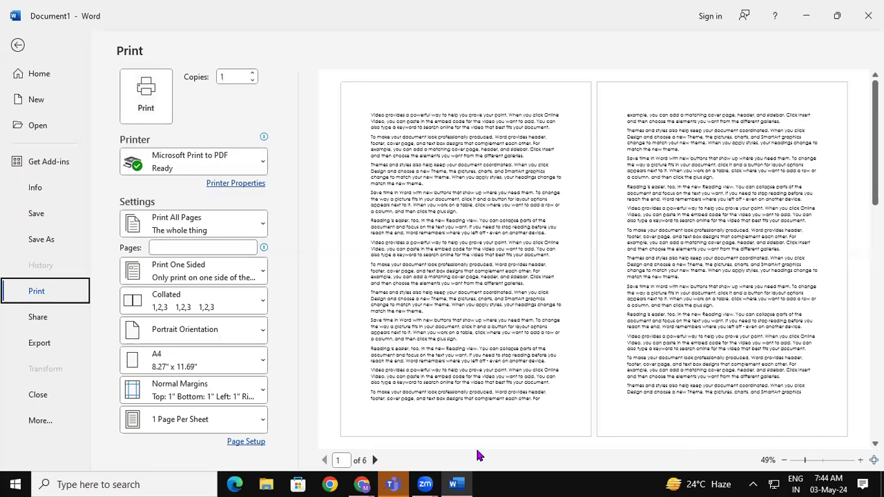
left_click(374, 461)
left_click(373, 460)
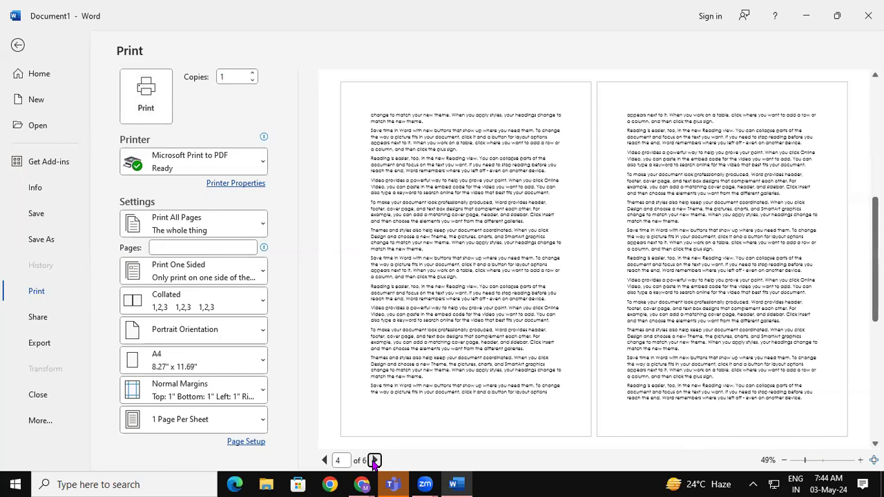
left_click(374, 460)
left_click(373, 461)
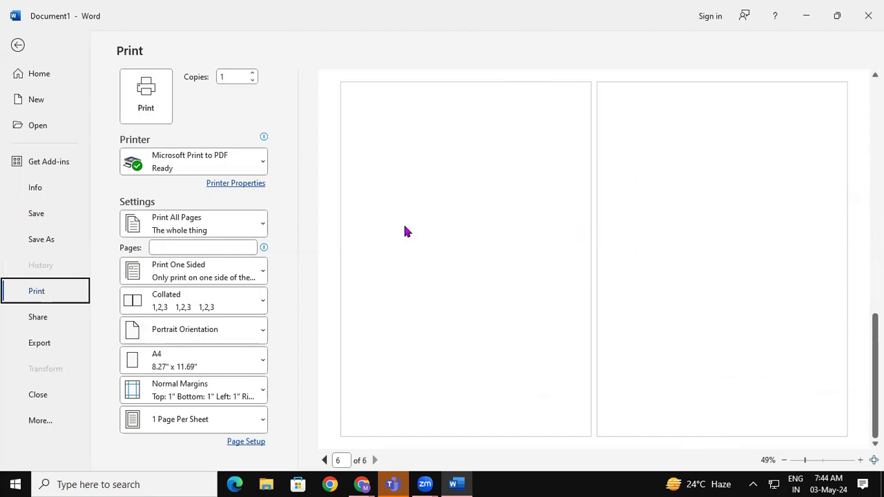
scroll(401, 257, "up", 5)
left_click(231, 184)
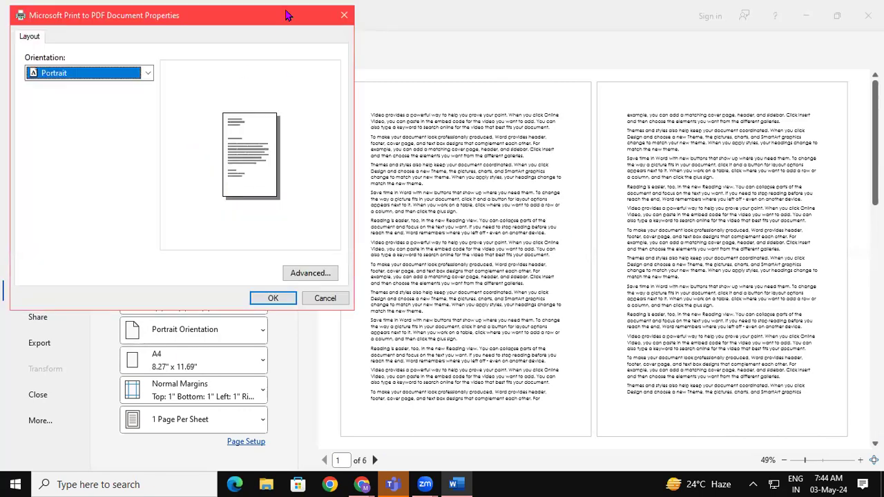
Step: Confirm A4 paper size in the PDF printer's advanced properties and close both dialogs
left_click(317, 274)
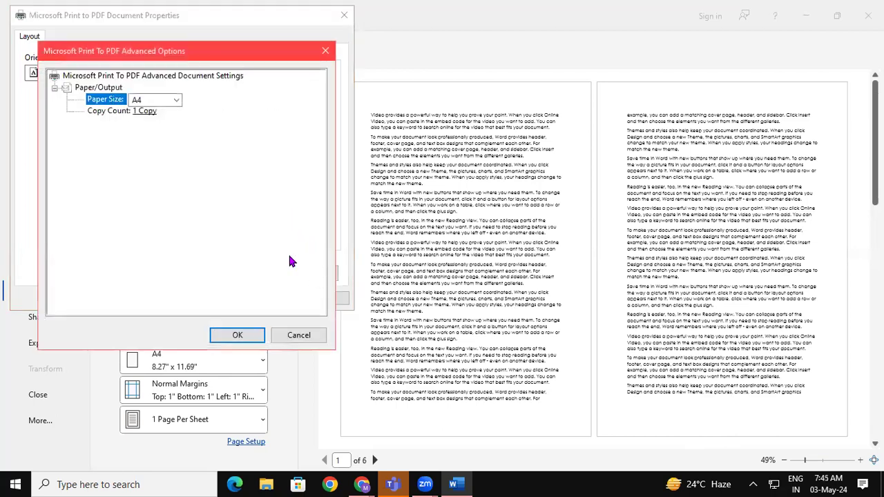
left_click(162, 99)
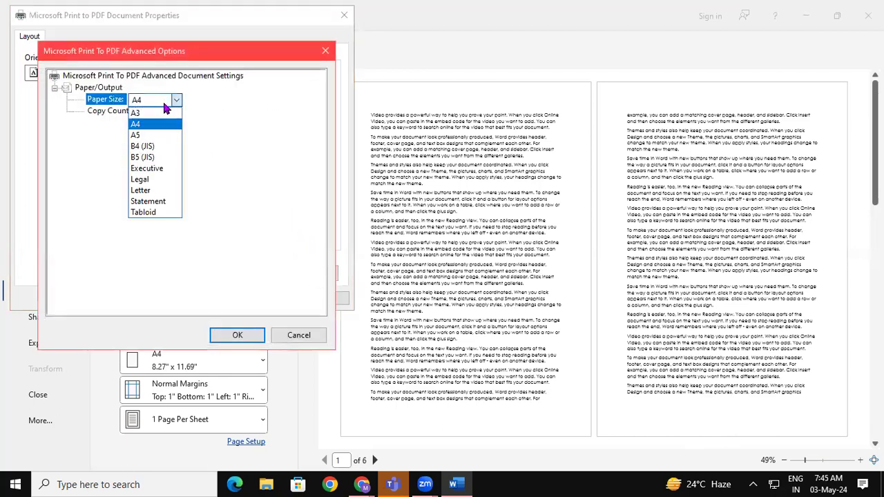
left_click(126, 103)
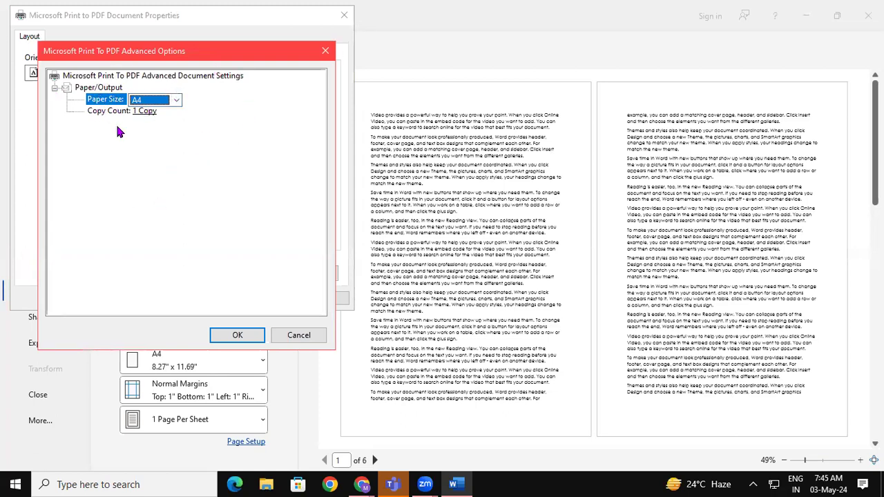
left_click(325, 50)
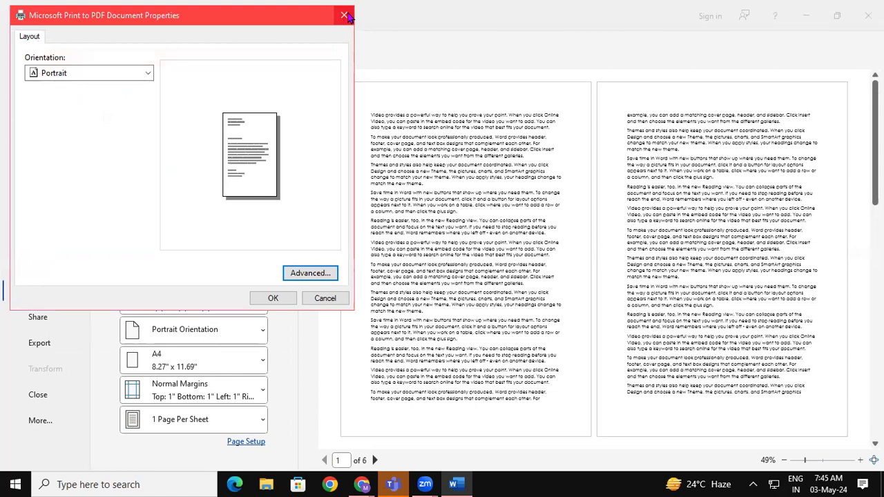
left_click(345, 15)
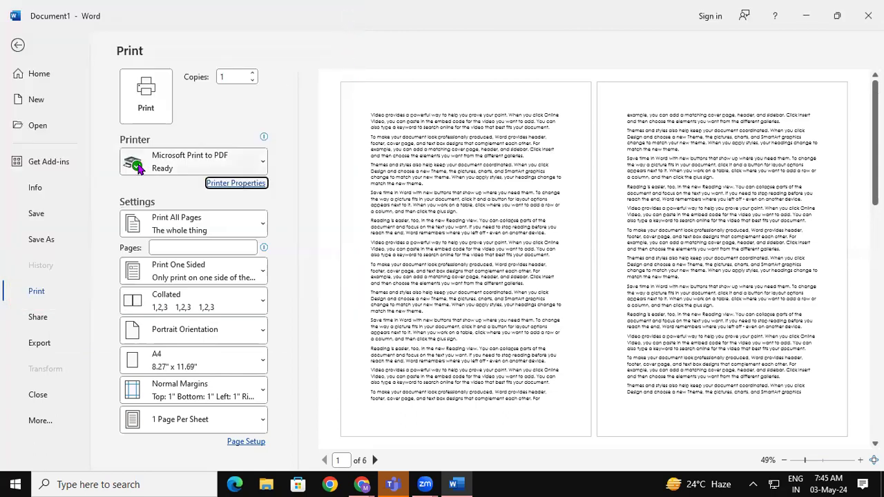
Step: Start the PDF print, cancel the Save As dialog, and switch to Chrome's new tab
left_click(148, 100)
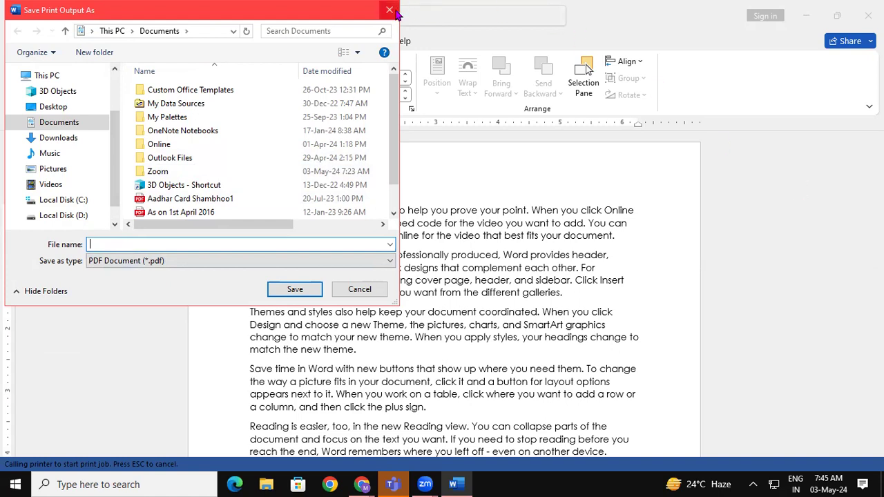
key("Escape")
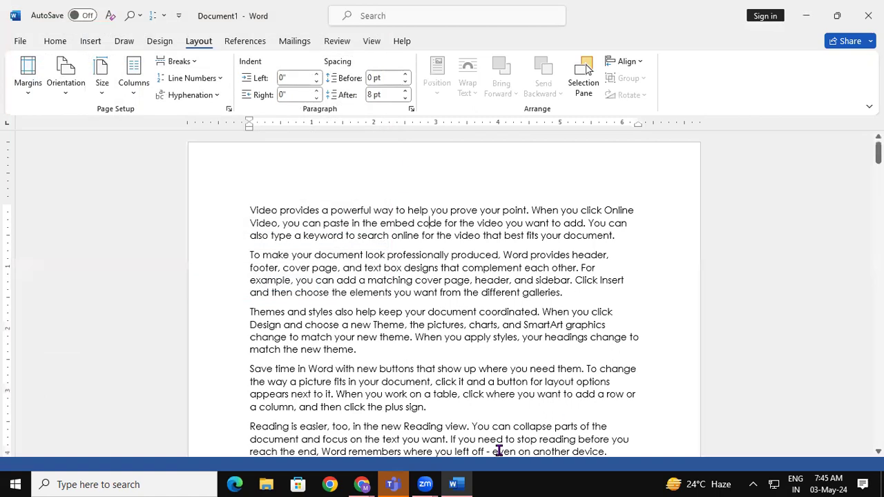
mouse_move(361, 484)
left_click(410, 449)
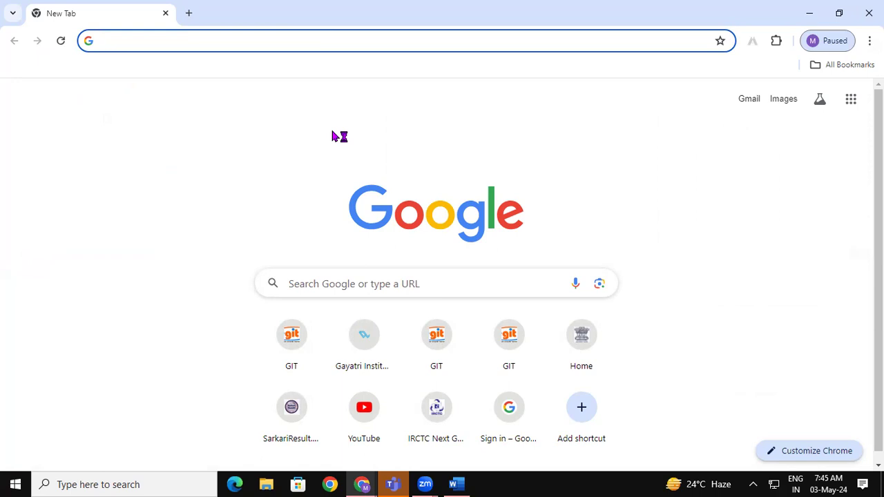
Step: Search Google for 'sarkari result' using the address bar suggestion
type("s")
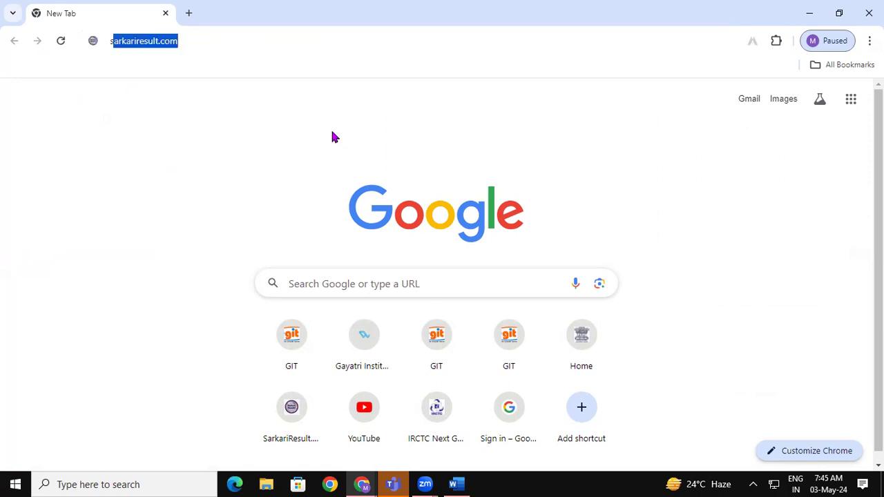
type("ar")
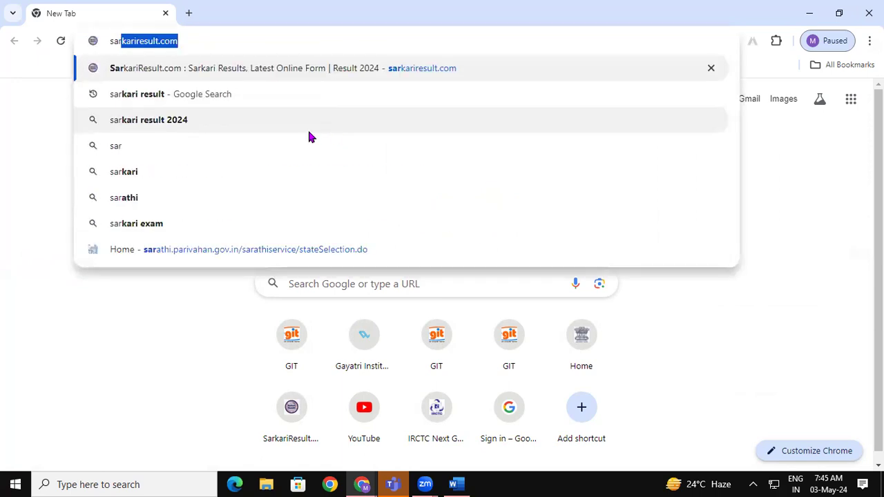
left_click(116, 94)
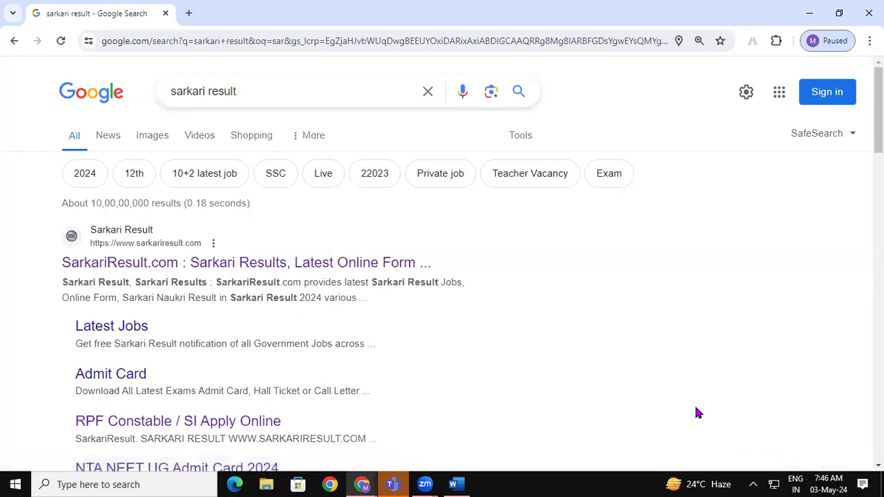
Step: Handwrite SSC with MTS, CHSL and CGL beside the search results
mouse_move(598, 212)
left_mouse_down()
mouse_move(600, 235)
mouse_move(537, 258)
left_mouse_up()
mouse_move(665, 221)
left_mouse_down()
mouse_move(665, 195)
mouse_move(690, 218)
mouse_move(722, 184)
mouse_move(711, 213)
left_mouse_up()
left_click_drag(736, 183, 737, 207)
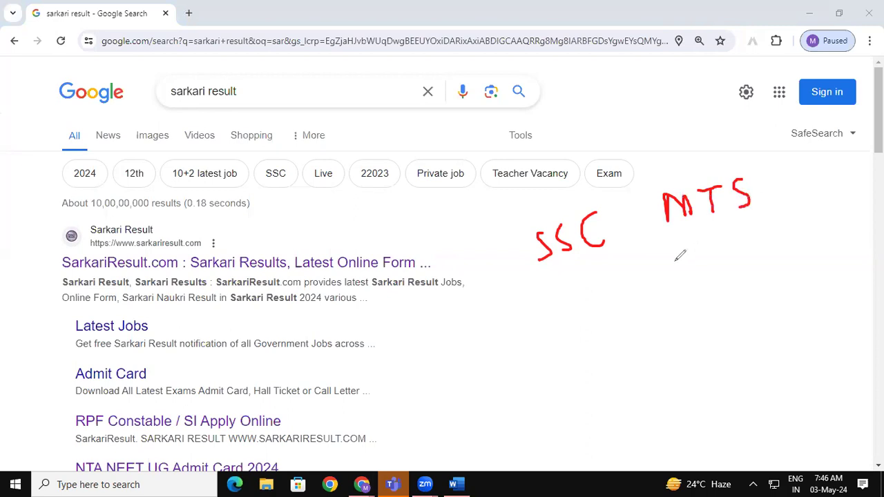
mouse_move(678, 254)
left_mouse_down()
mouse_move(689, 278)
mouse_move(716, 261)
mouse_move(711, 275)
left_mouse_up()
left_click_drag(740, 237, 726, 264)
left_click_drag(745, 227, 770, 250)
left_click_drag(713, 299, 725, 331)
mouse_move(744, 298)
left_mouse_down()
mouse_move(749, 306)
mouse_move(778, 300)
left_mouse_up()
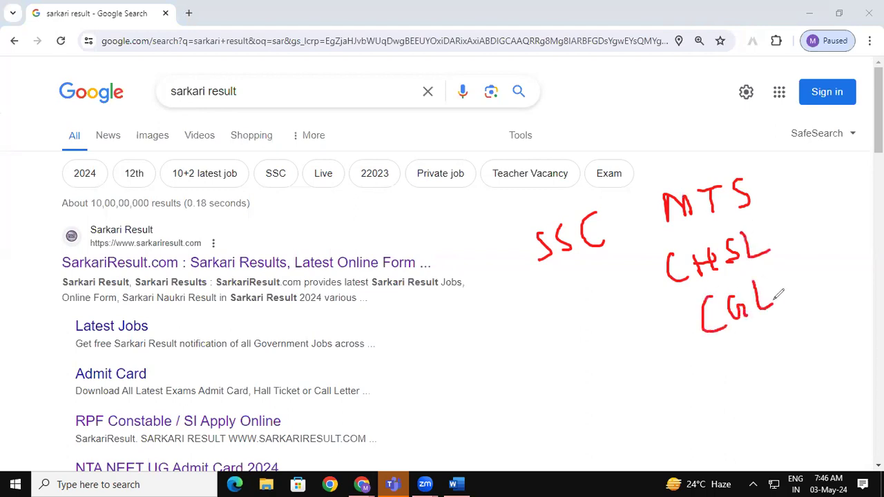
Step: Mark MTS as class 10 and CHSL/CGL as class 12, then open SarkariResult.com
mouse_move(760, 179)
left_mouse_down()
mouse_move(786, 169)
mouse_move(812, 178)
mouse_move(825, 160)
left_mouse_up()
left_click_drag(799, 195, 839, 178)
mouse_move(784, 232)
left_mouse_down()
mouse_move(836, 232)
mouse_move(813, 247)
left_mouse_up()
mouse_move(783, 285)
left_mouse_down()
mouse_move(823, 284)
mouse_move(825, 303)
mouse_move(856, 271)
mouse_move(871, 274)
left_mouse_up()
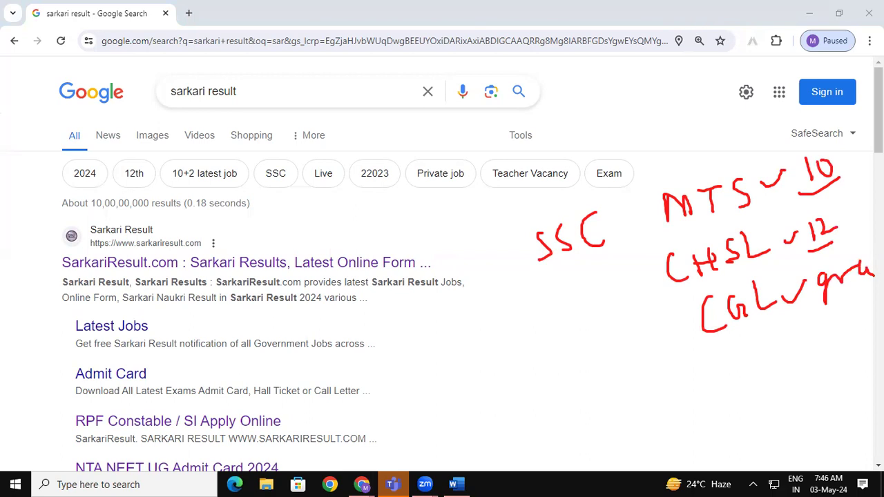
mouse_move(666, 274)
left_mouse_down()
mouse_move(541, 310)
mouse_move(577, 322)
left_mouse_up()
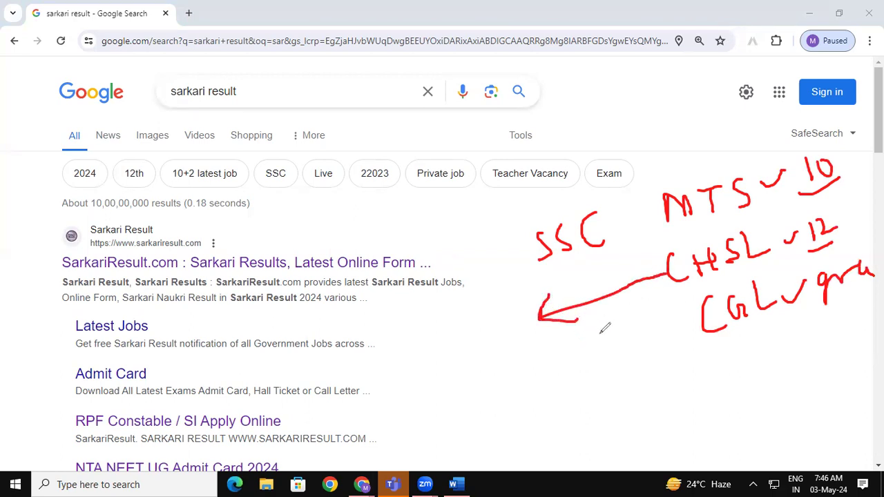
left_click_drag(661, 296, 683, 301)
mouse_move(526, 88)
left_mouse_down()
mouse_move(565, 81)
mouse_move(524, 122)
mouse_move(594, 155)
mouse_move(556, 74)
left_mouse_up()
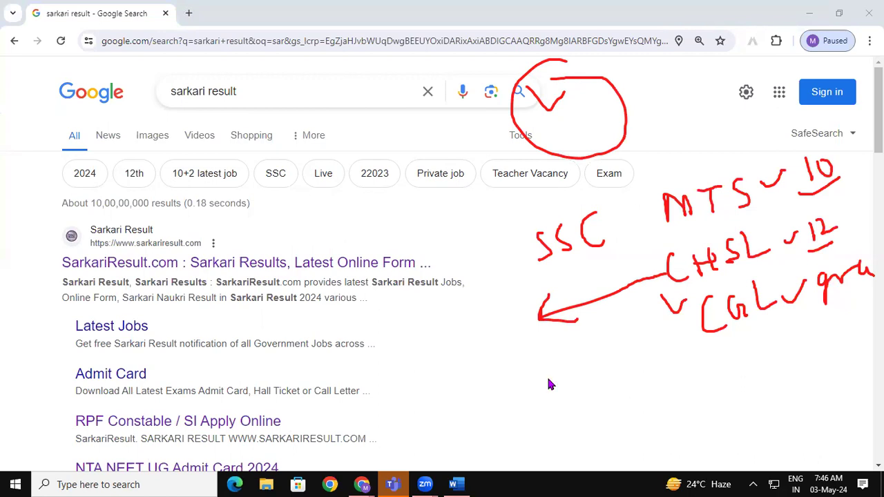
left_click(176, 263)
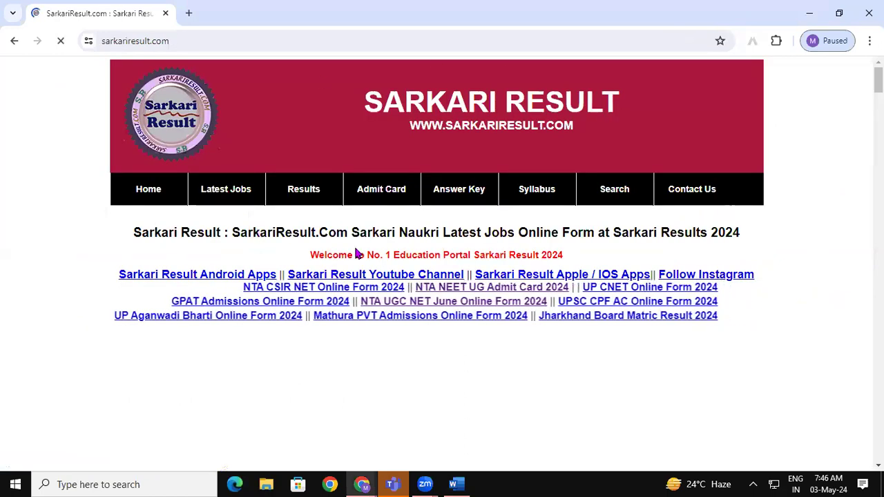
Step: Scroll the home page down to the UPSSSC Mandi Parishad Sachiv Online Form 2024 entry
scroll(357, 253, "down", 1)
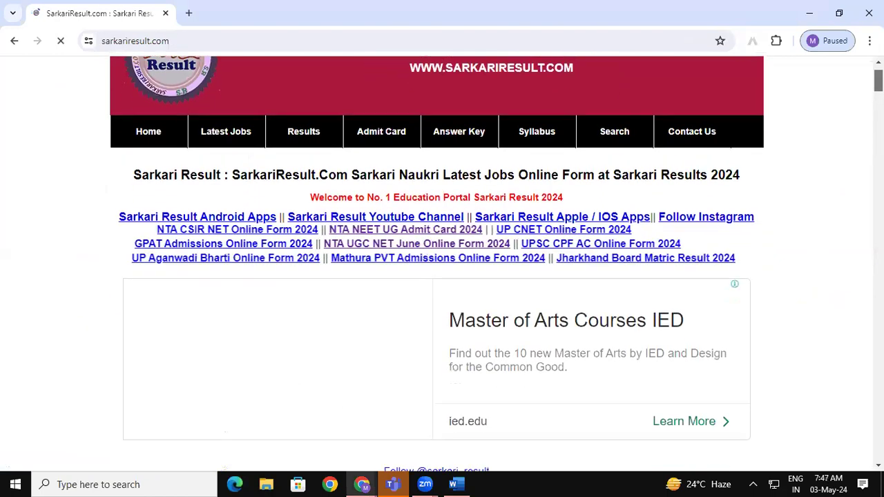
scroll(566, 214, "down", 1)
scroll(566, 214, "down", 2)
scroll(567, 214, "down", 1)
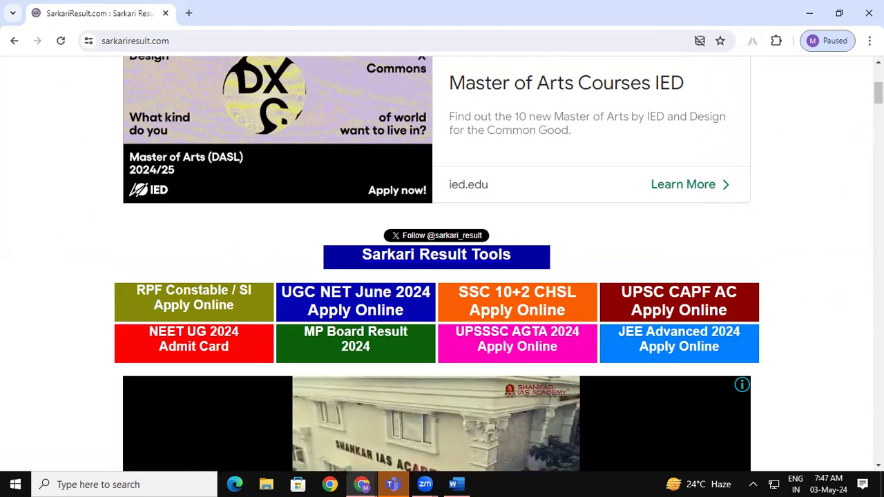
scroll(442, 262, "down", 3)
scroll(442, 262, "down", 3)
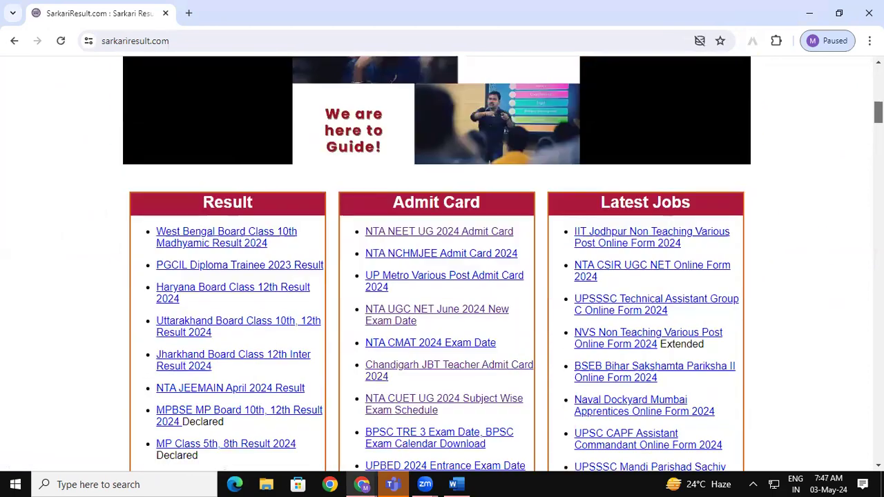
scroll(442, 262, "down", 1)
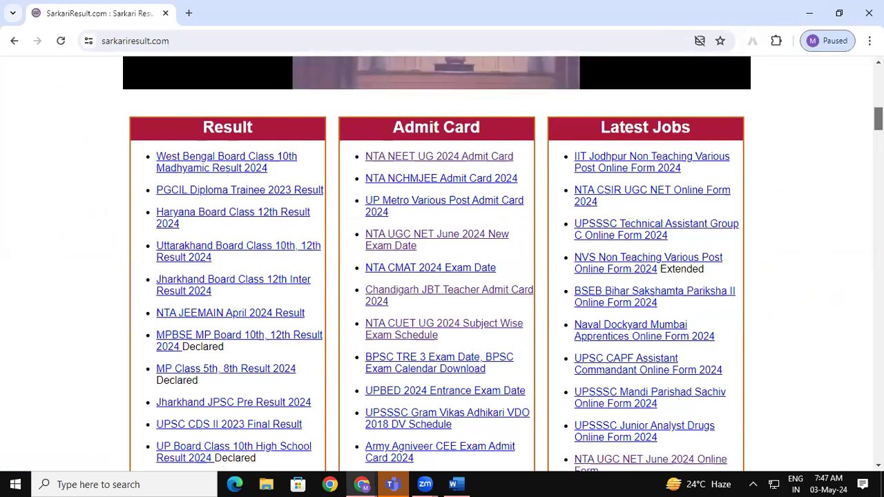
scroll(441, 262, "down", 1)
scroll(441, 262, "down", 2)
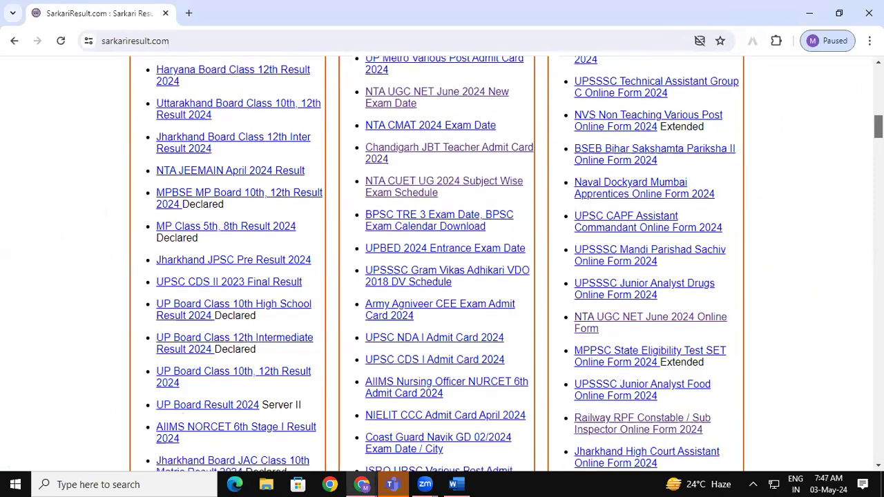
scroll(442, 262, "down", 1)
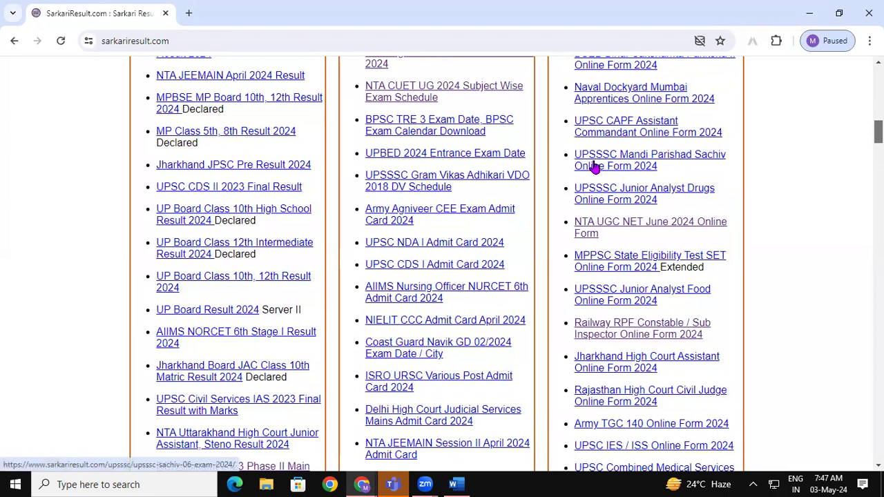
Step: Open the UPSSSC Mandi Parishad Sachiv post and read down through its details
left_click(659, 163)
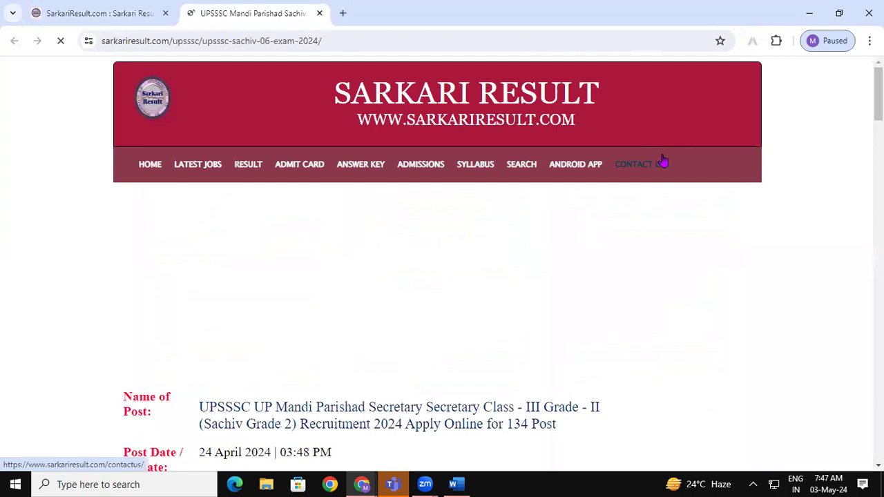
scroll(442, 262, "down", 2)
scroll(442, 262, "down", 3)
scroll(442, 263, "down", 1)
scroll(442, 263, "down", 3)
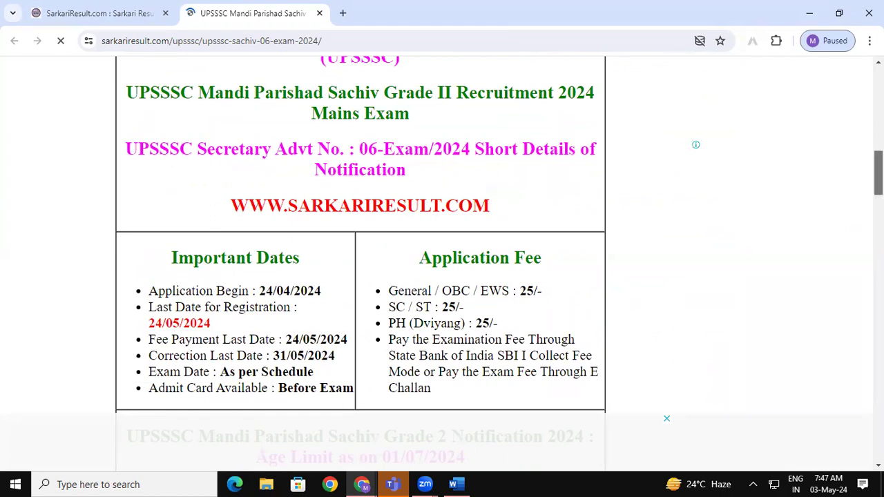
scroll(359, 262, "down", 5)
scroll(336, 230, "down", 2)
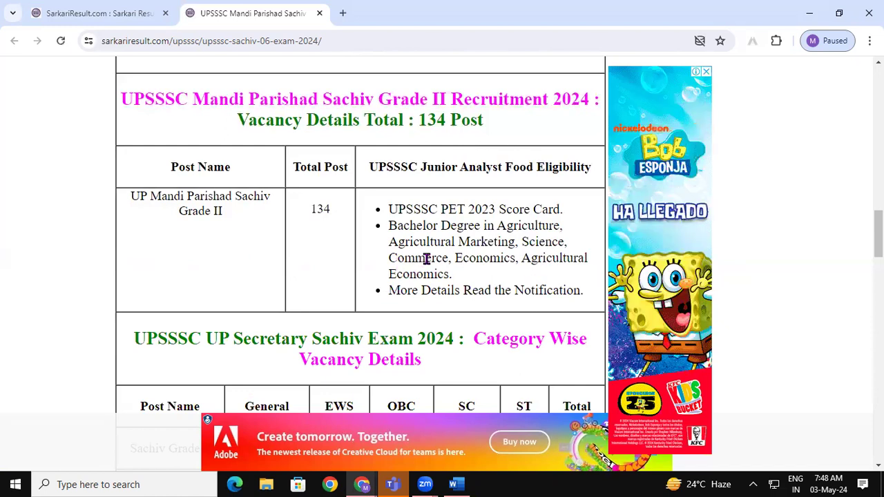
Step: Mark 'Commerce' in the eligibility list, then follow the Apply Online link to UPSSSC
left_click_drag(451, 258, 392, 261)
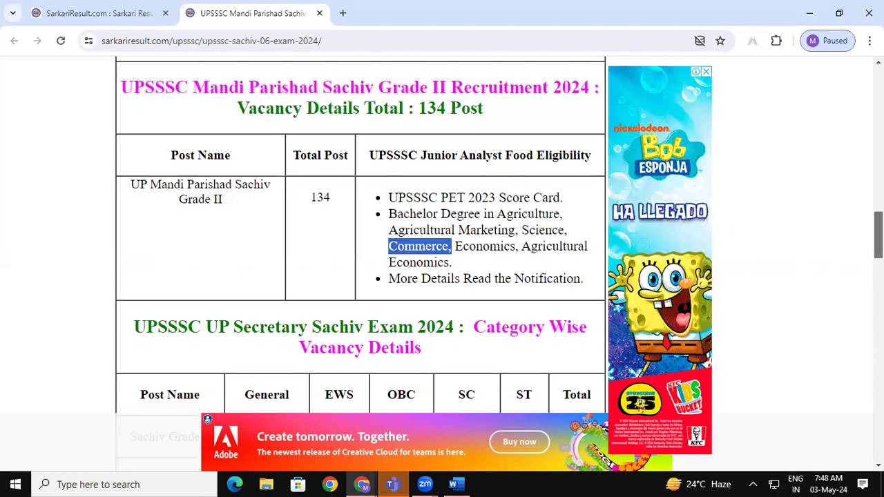
scroll(328, 260, "down", 3)
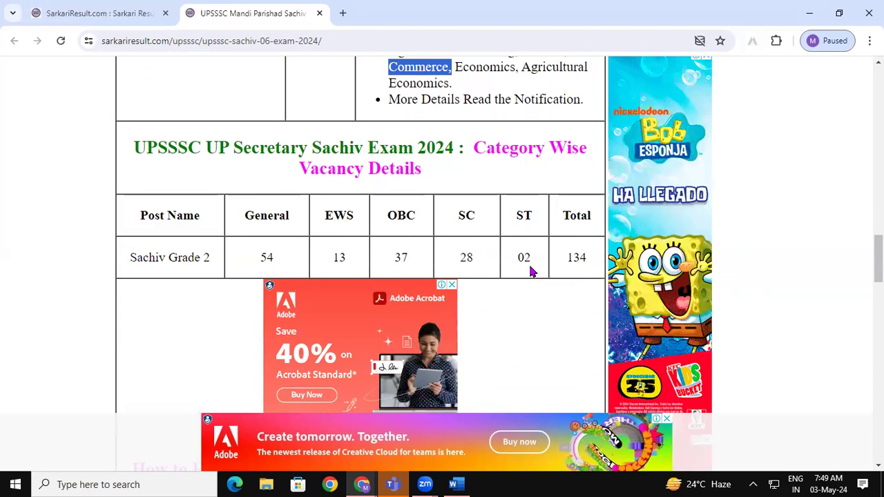
scroll(877, 262, "down", 2)
scroll(636, 242, "down", 1)
scroll(636, 241, "down", 3)
scroll(636, 242, "down", 5)
scroll(636, 242, "down", 2)
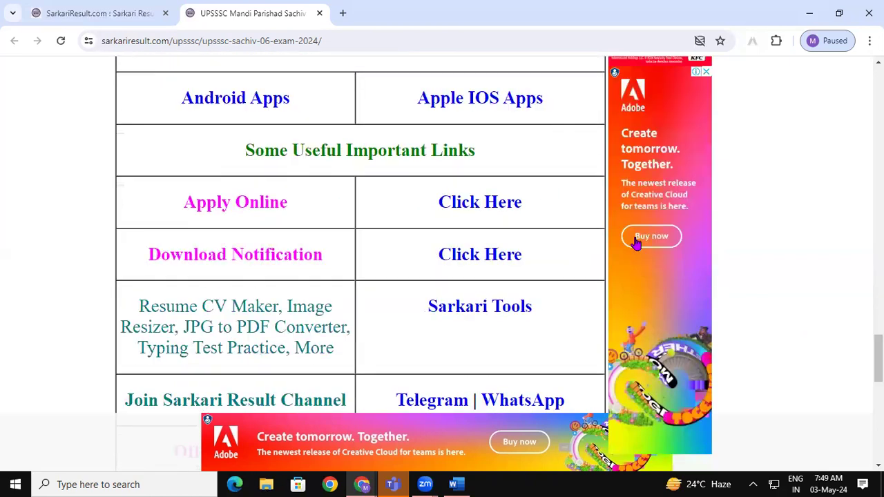
left_click(487, 201)
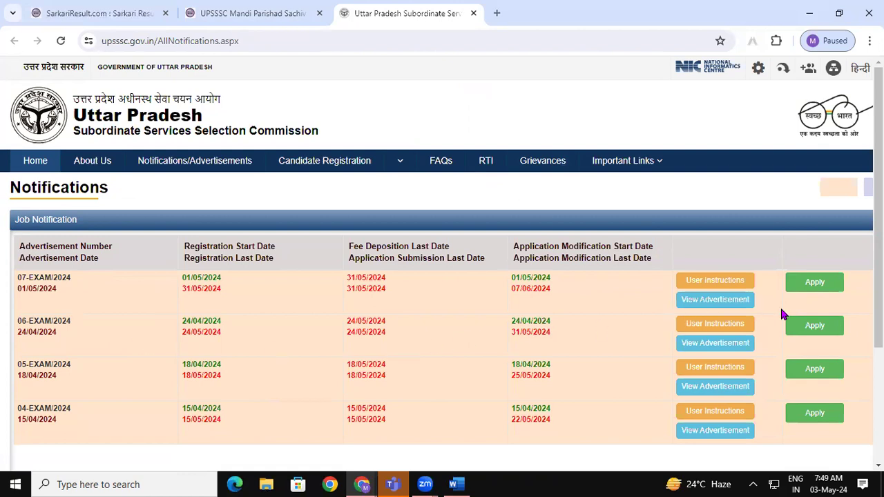
Step: Show the Secretary Class-III Grade-II post under 06-EXAM/2024, open its 134-vacancy breakdown, and return to notifications
left_click(833, 326)
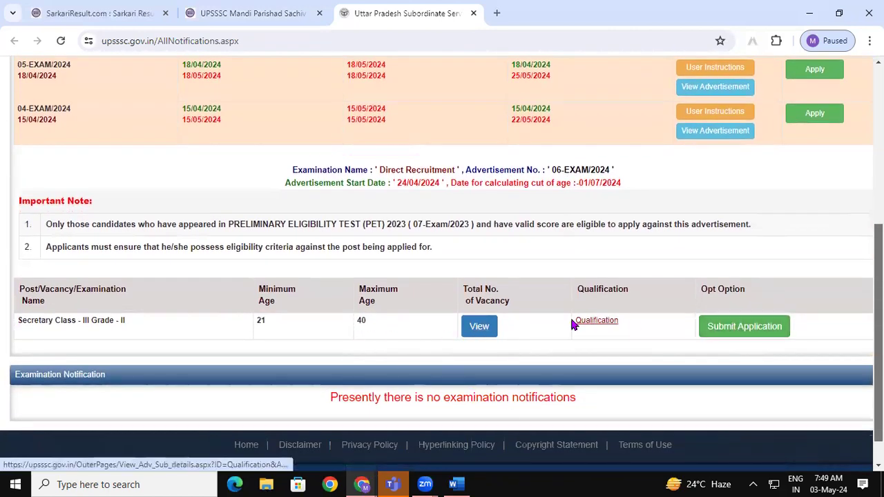
left_click(479, 326)
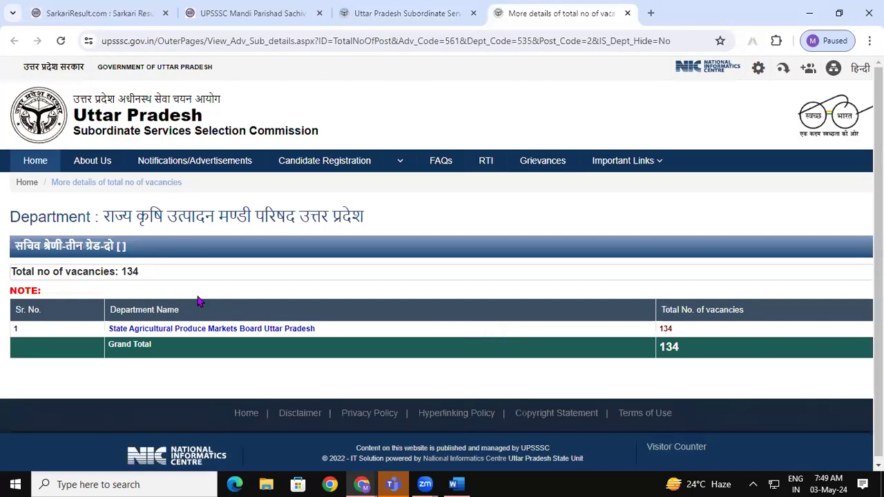
left_click(434, 8)
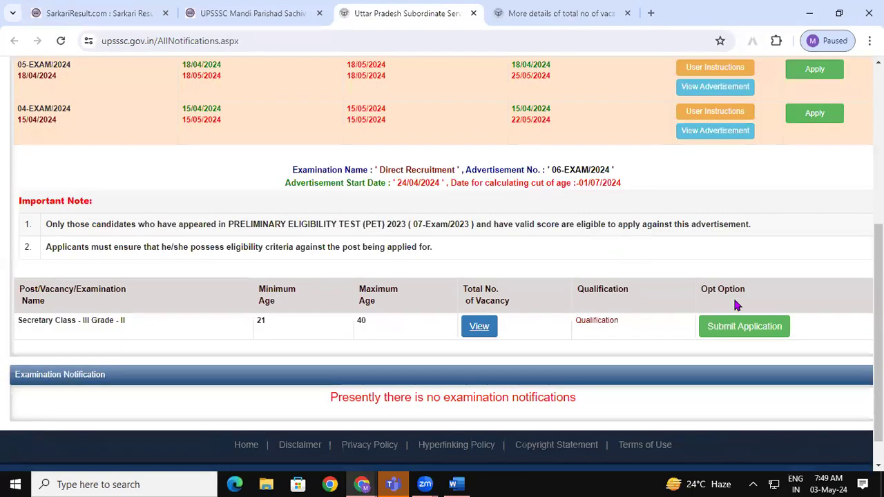
Step: Submit an application for Secretary Class-III Grade-II and accept the declaration with I Agree
left_click(747, 327)
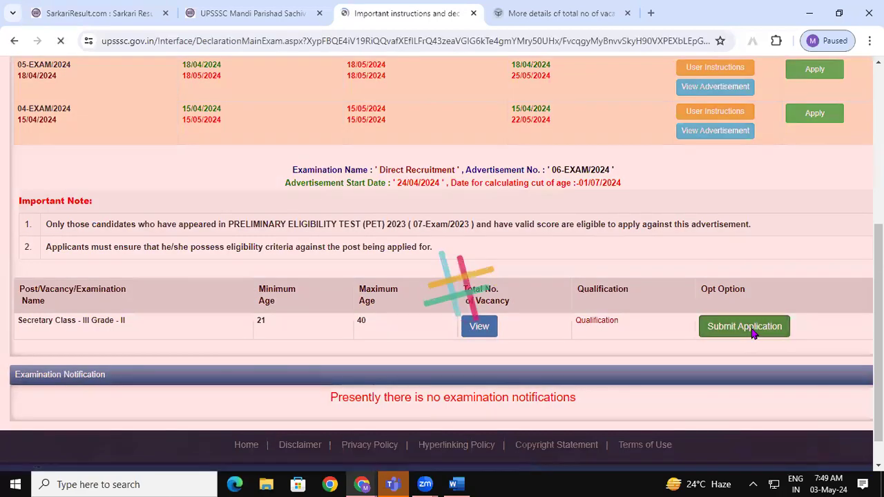
scroll(846, 248, "down", 2)
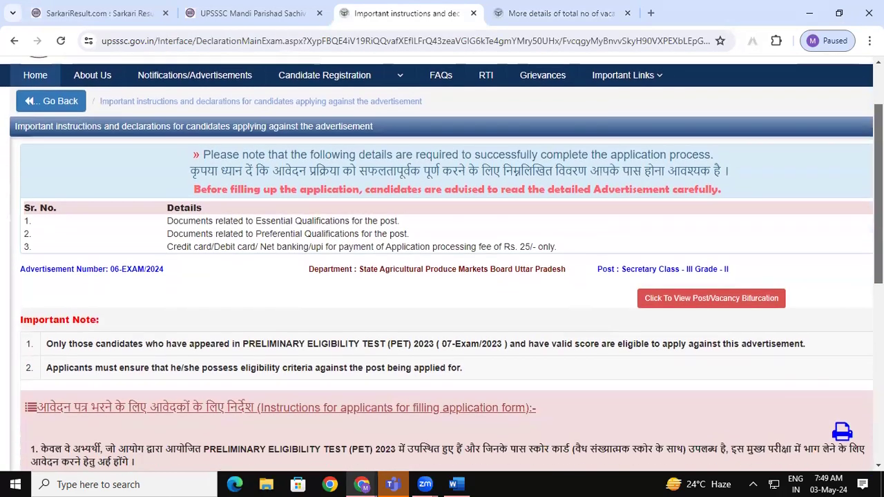
scroll(442, 262, "down", 1)
scroll(442, 263, "down", 1)
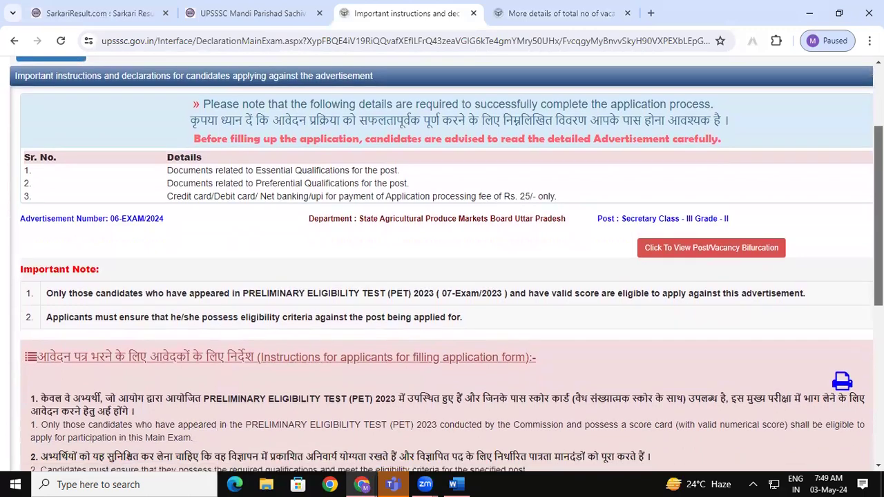
scroll(442, 276, "down", 2)
scroll(442, 276, "down", 2)
left_click(314, 363)
left_click(423, 393)
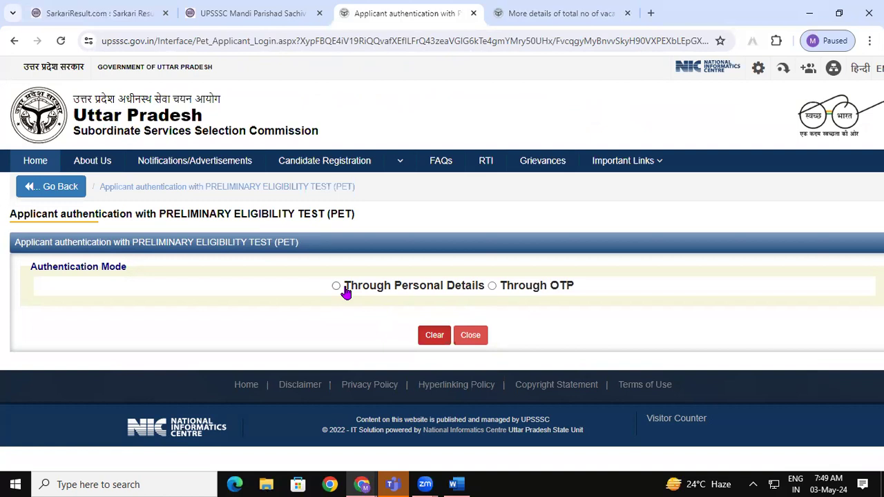
Step: Choose Through Personal Details authentication and look over the blank Candidate's Personal Details form
left_click(383, 292)
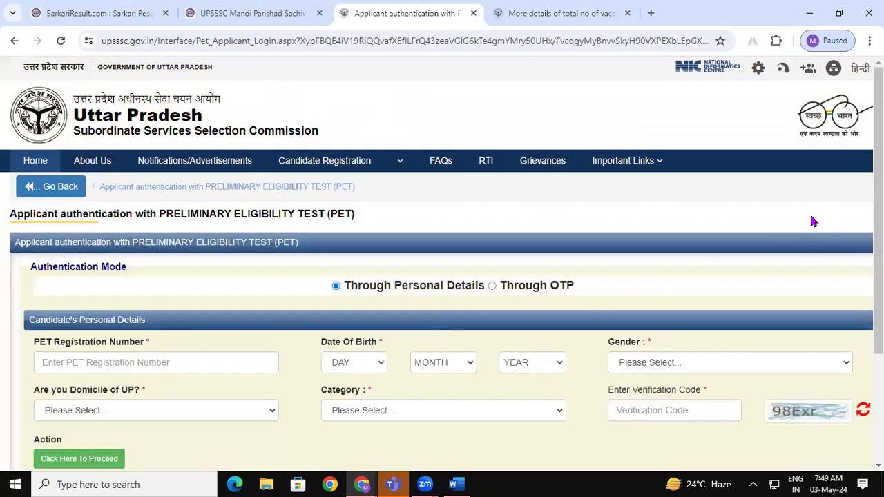
scroll(809, 214, "down", 2)
scroll(442, 263, "down", 2)
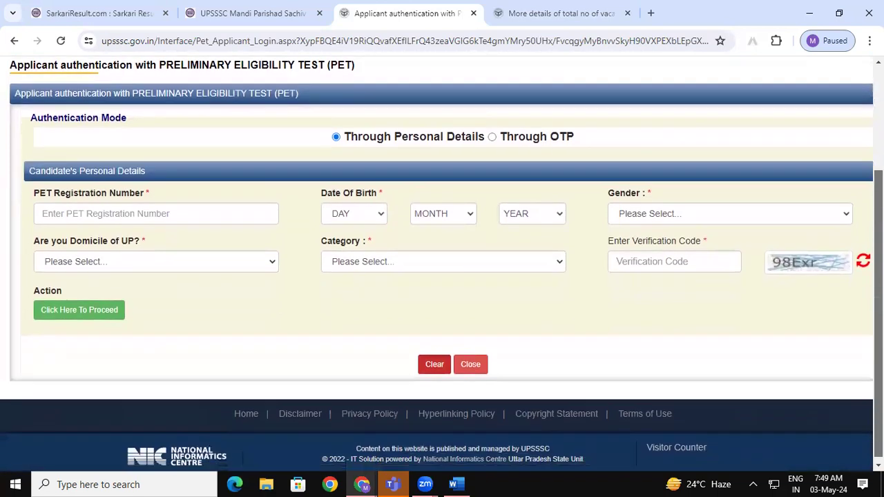
scroll(442, 263, "up", 3)
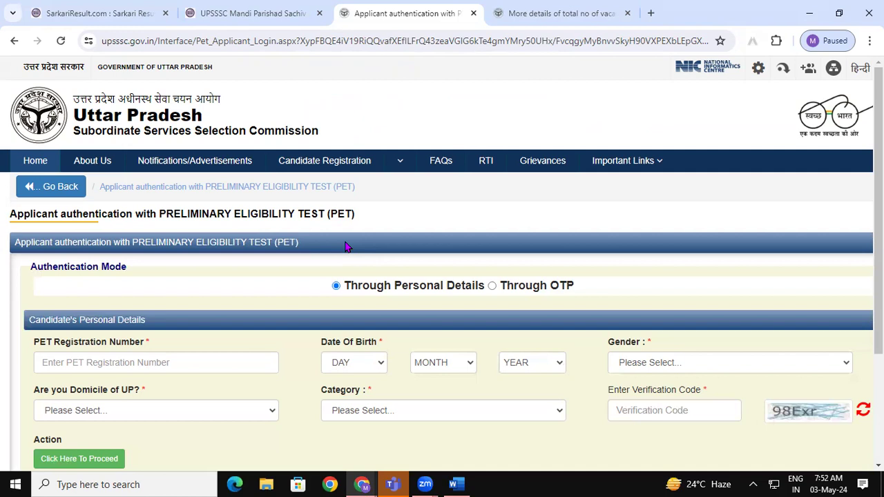
Step: Return to the UPSSSC Mandi Parishad Sachiv post tab and reload the page
left_click(245, 12)
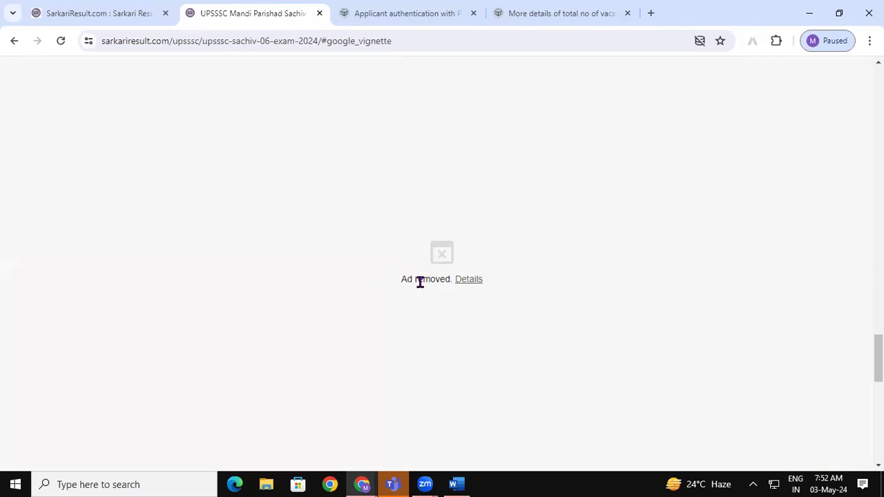
left_click(61, 41)
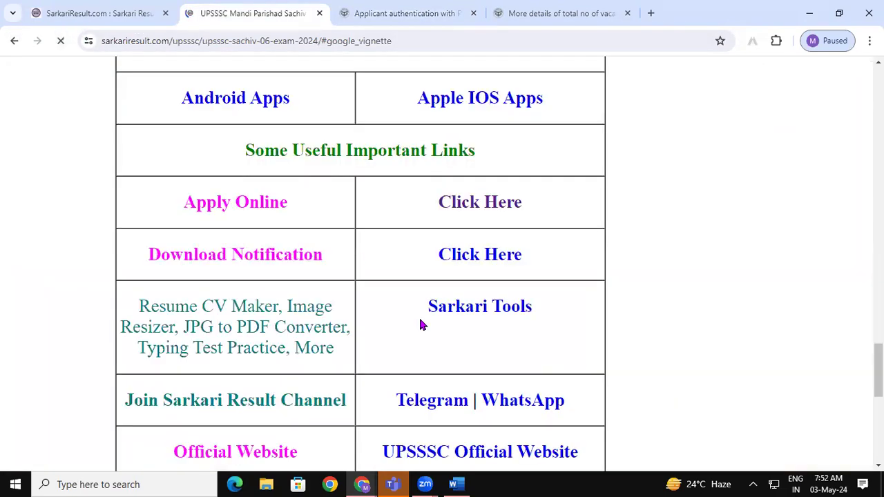